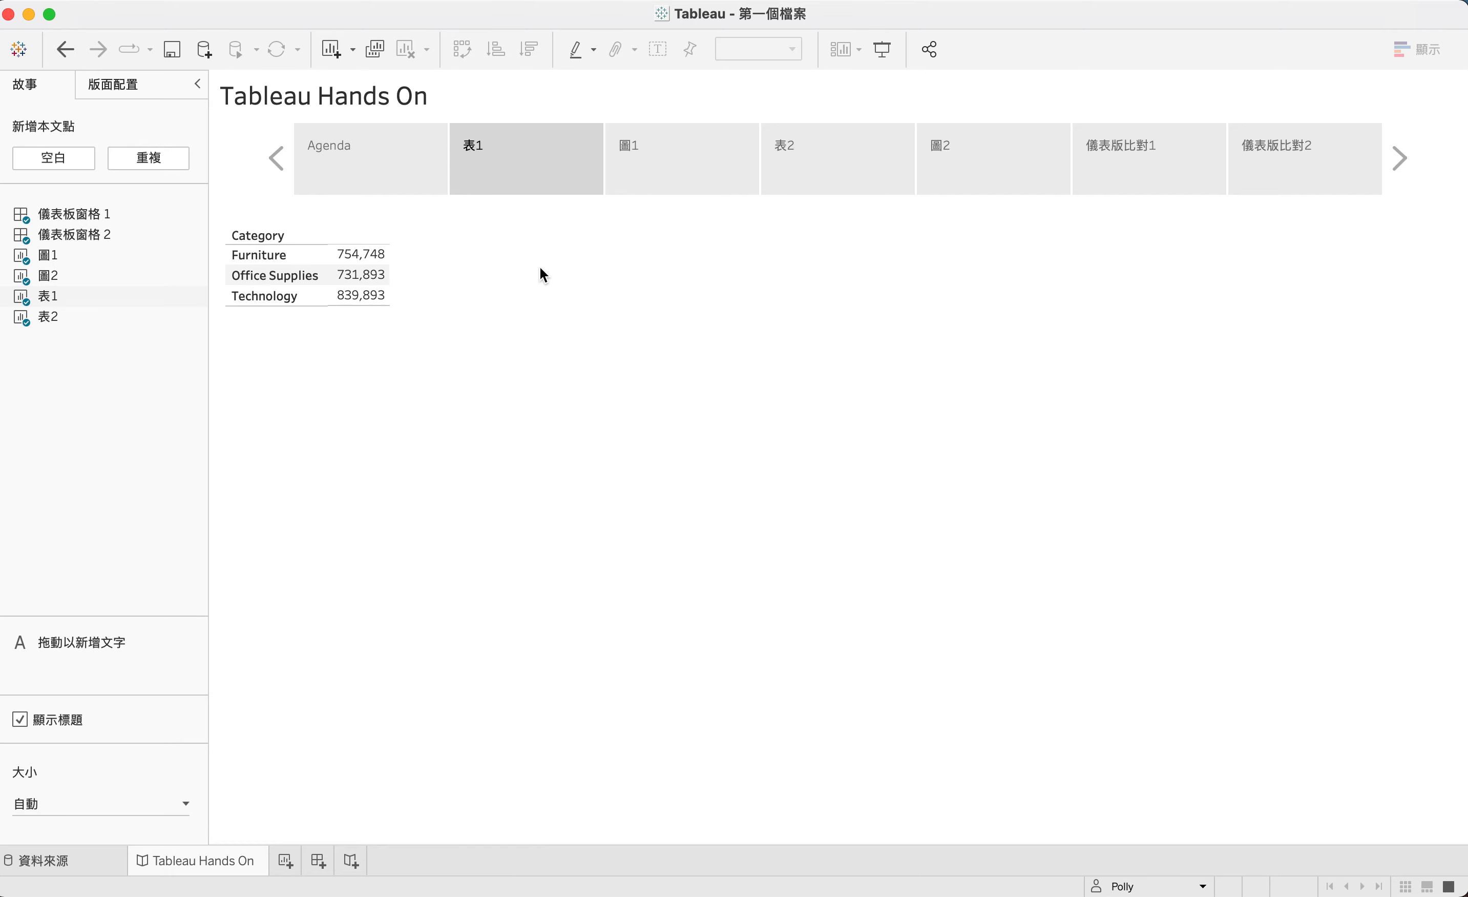
- Look through the story points 圖1, 表2 and 圖2 to compare the tables with the bar charts
{"action": "left_click", "coordinate": [654, 176]}
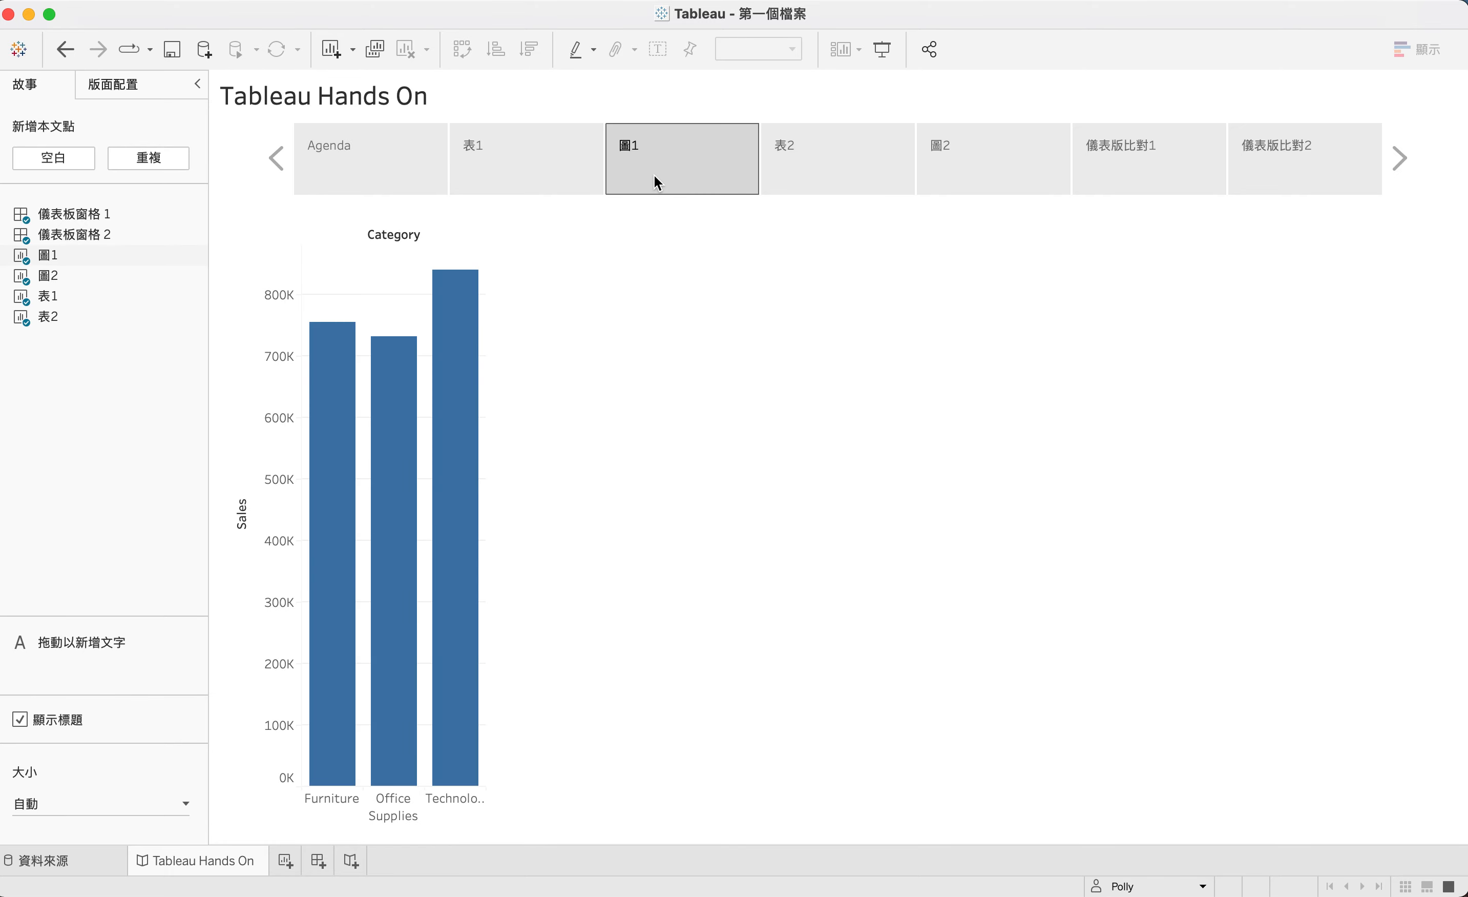
{"action": "left_click", "coordinate": [830, 177]}
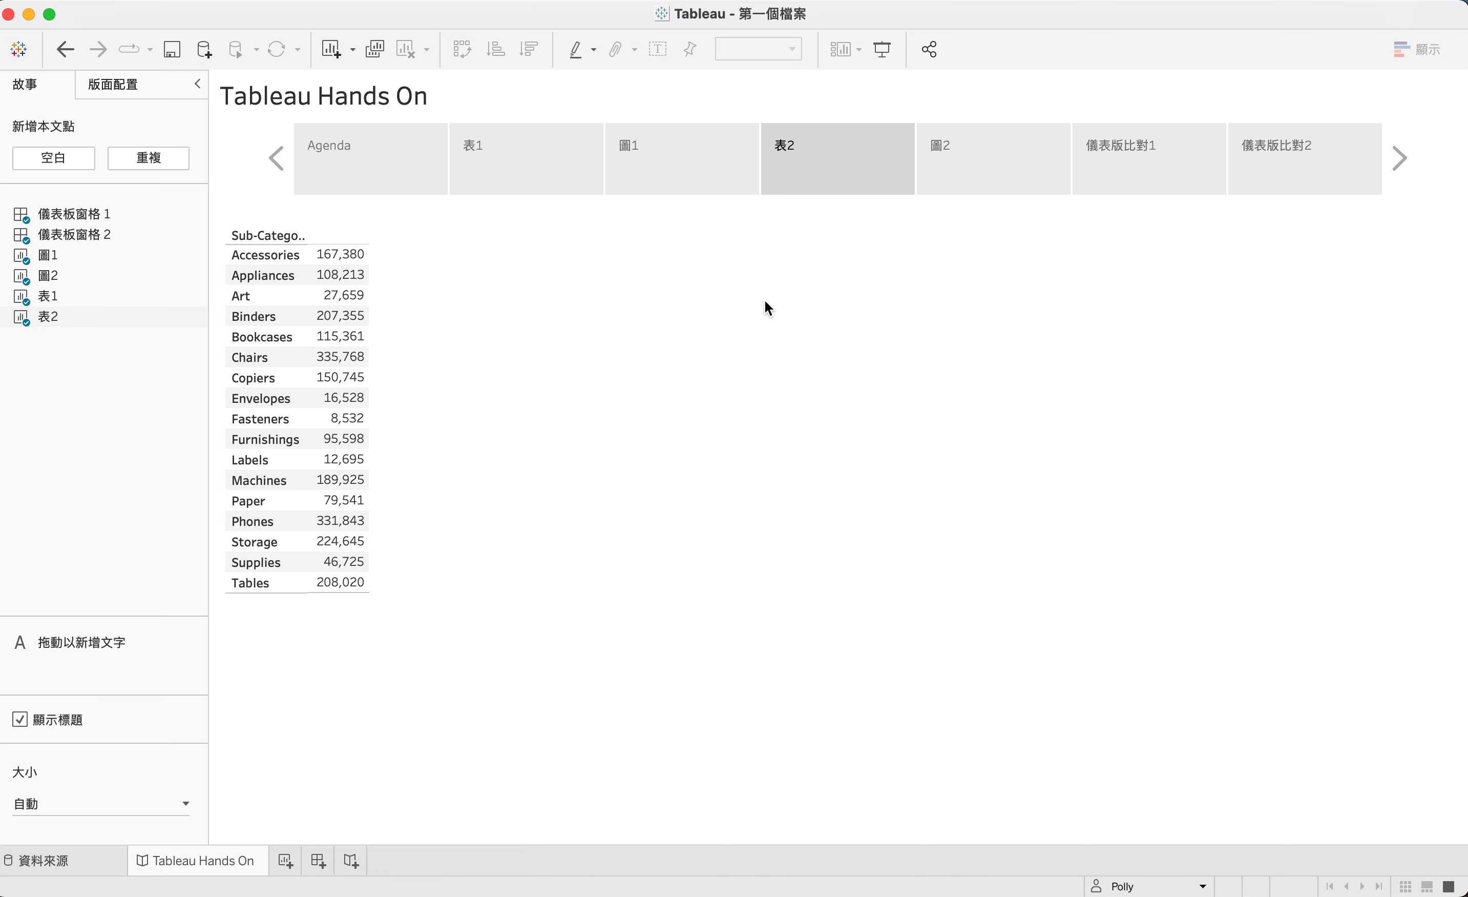
{"action": "left_click", "coordinate": [972, 187]}
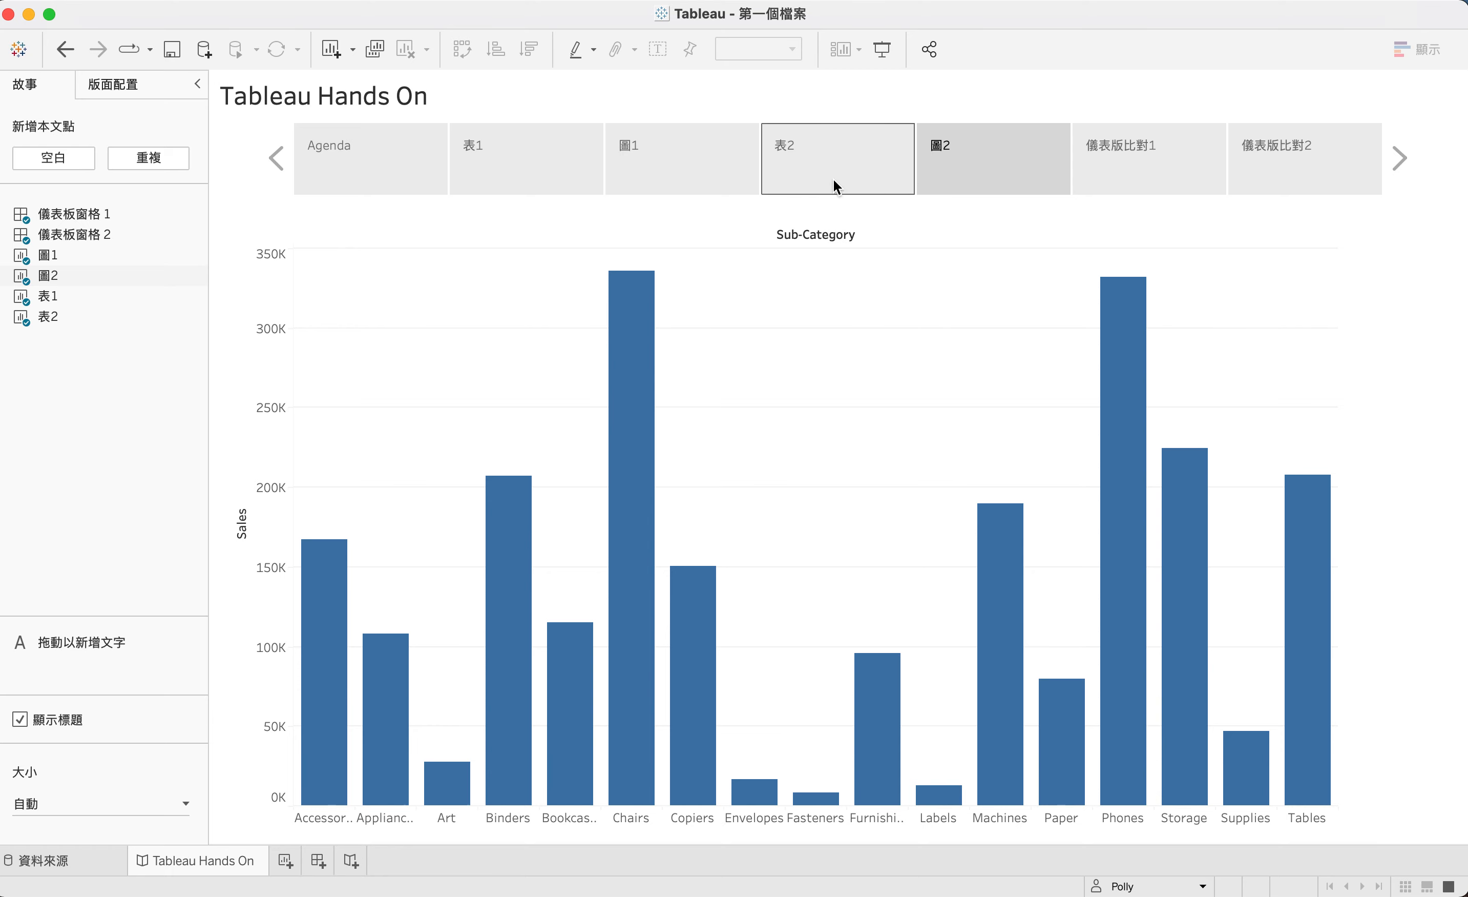
{"action": "mouse_move", "coordinate": [620, 505]}
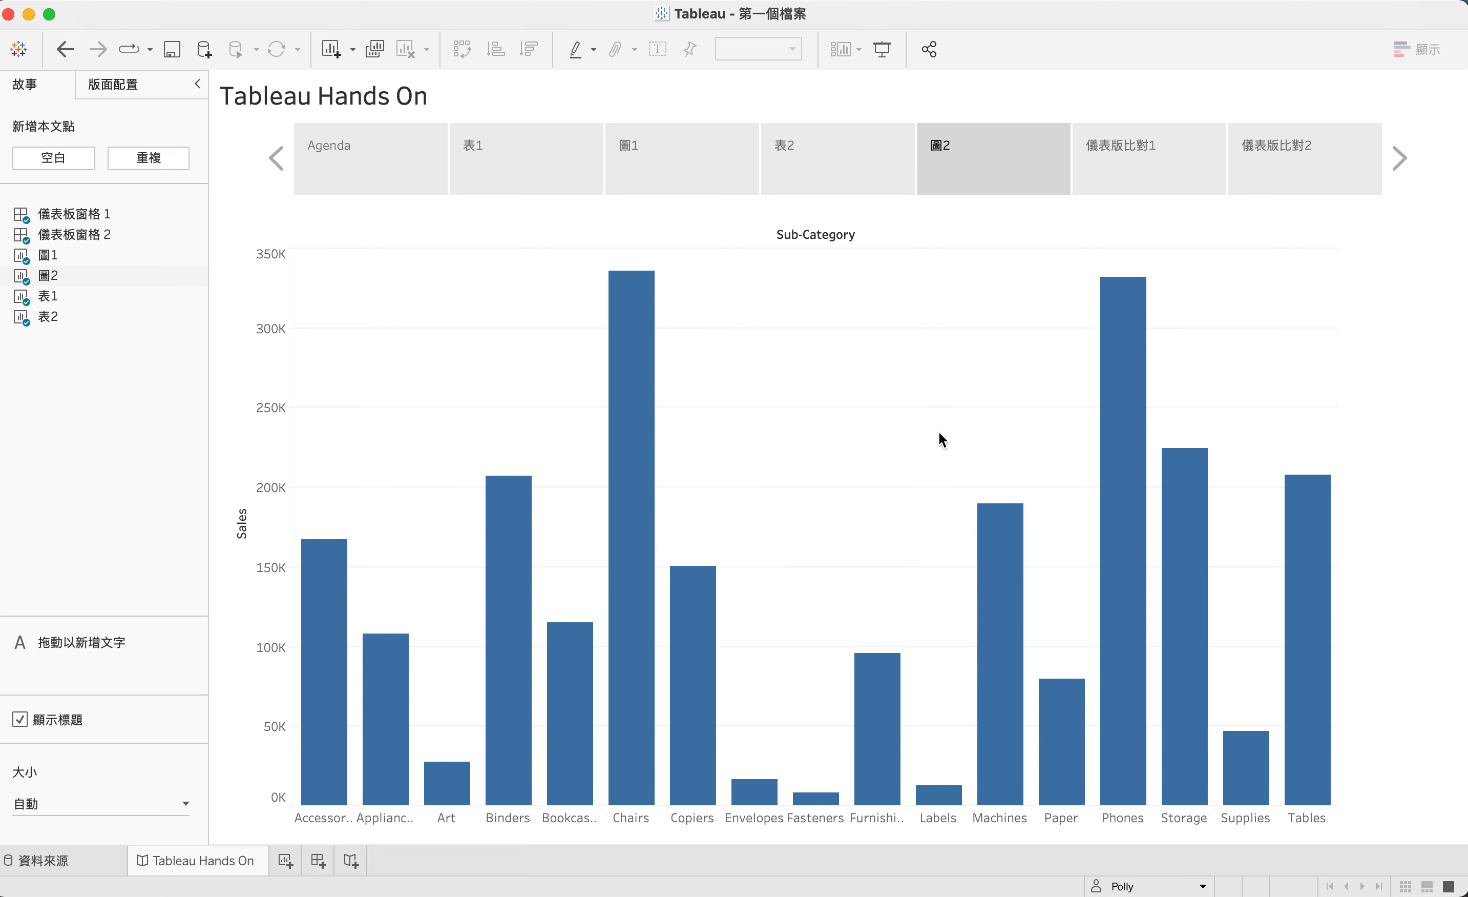
- Open worksheet 圖2 from the story, sort its Sub-Category bars by descending Sales, and return to the story
{"action": "mouse_move", "coordinate": [199, 278]}
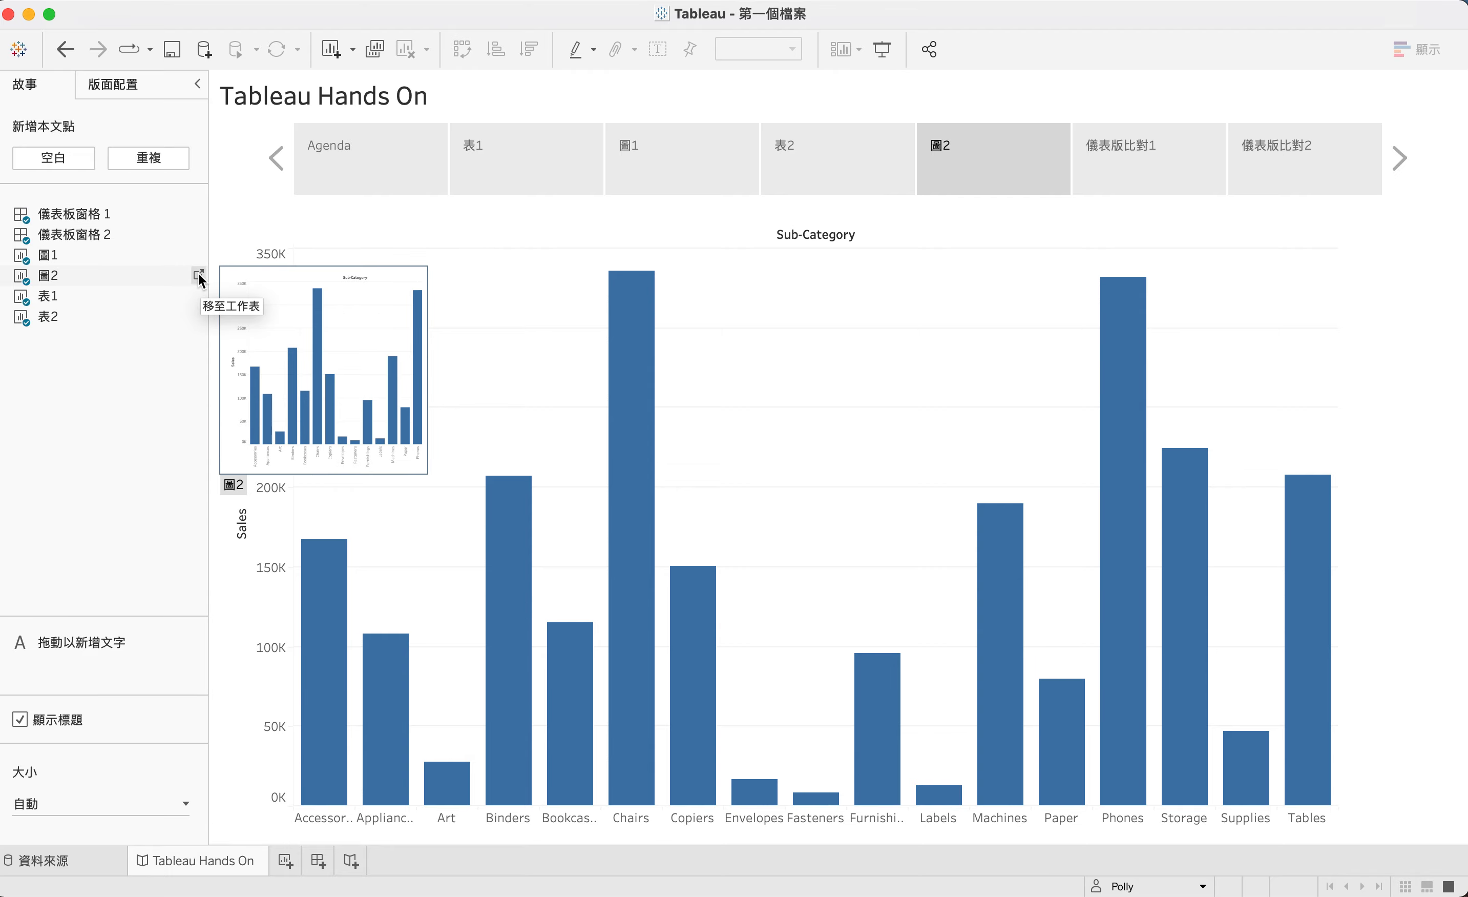
{"action": "left_click", "coordinate": [198, 275]}
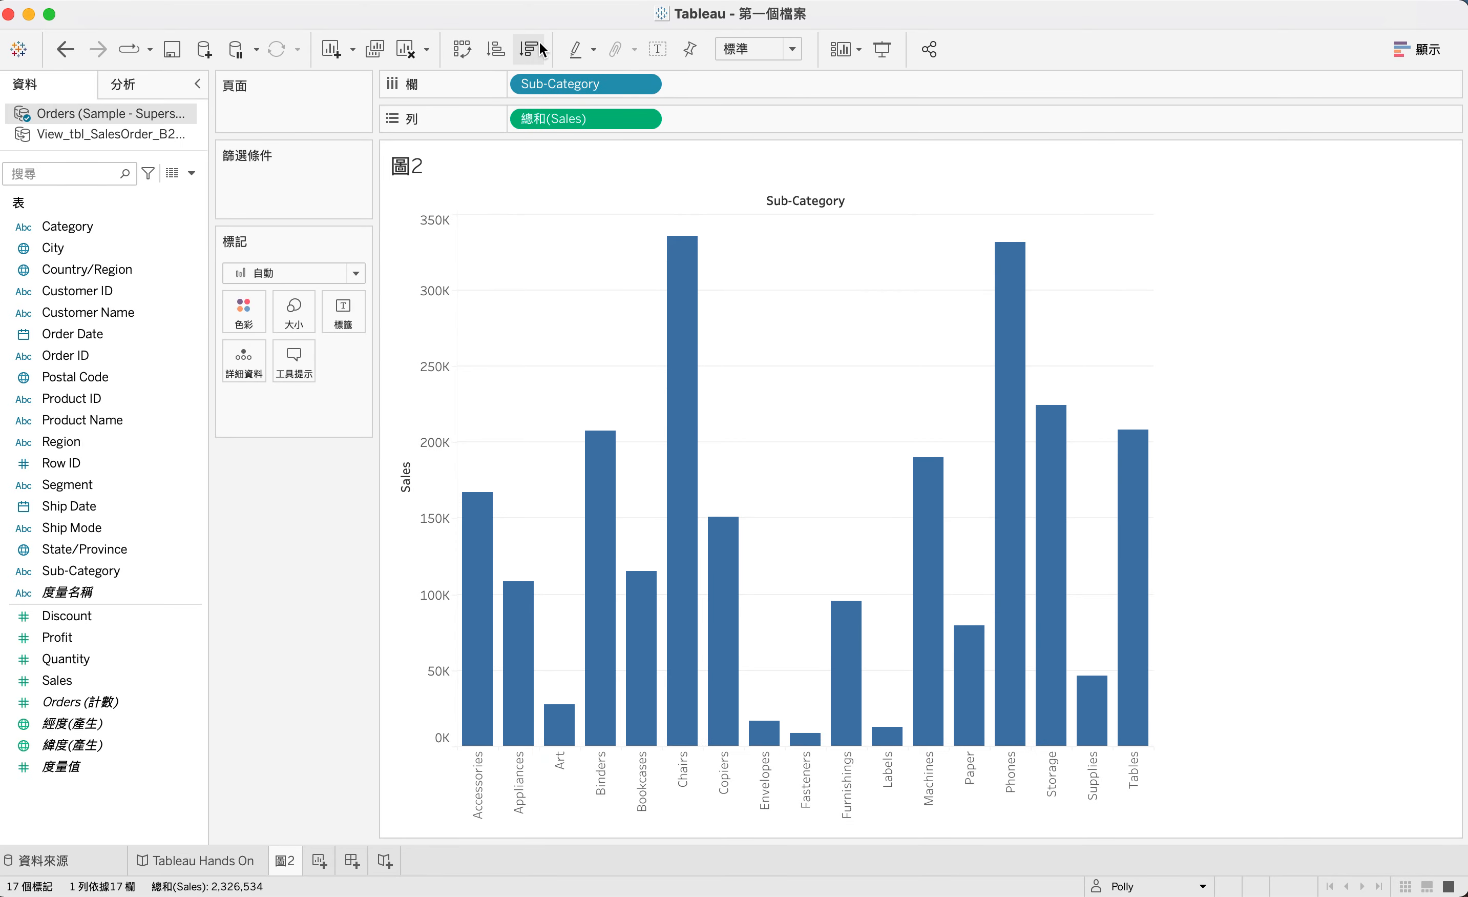
{"action": "left_click", "coordinate": [529, 49]}
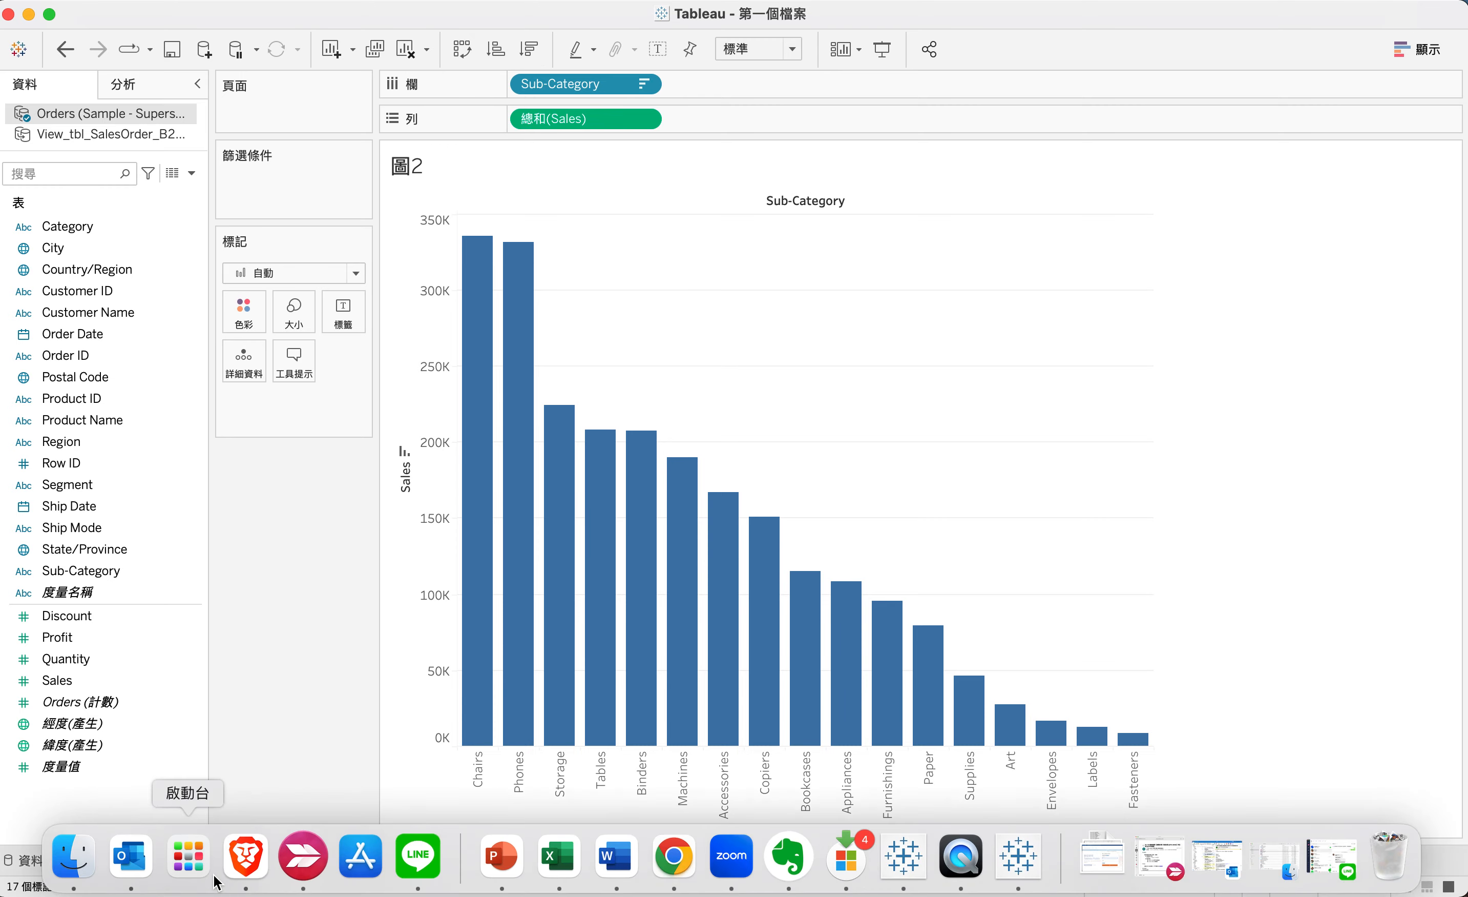
{"action": "left_click", "coordinate": [208, 868]}
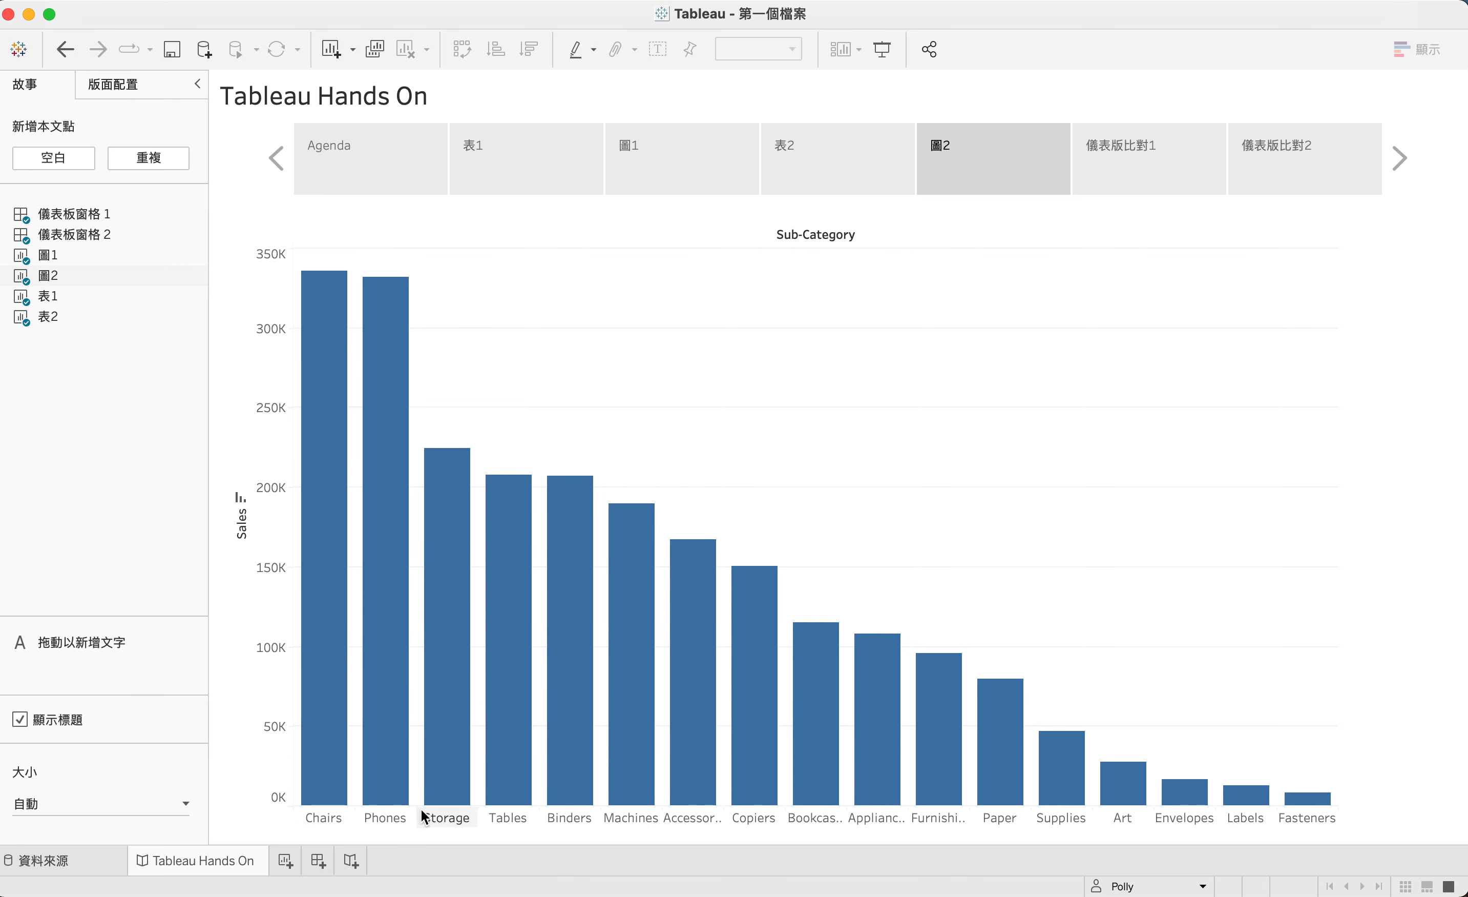
- Review the story points 儀表版比對1, 儀表版比對2, Agenda, 表1, 圖1 and 圖2, comparing each table with its chart
{"action": "left_click", "coordinate": [1143, 170]}
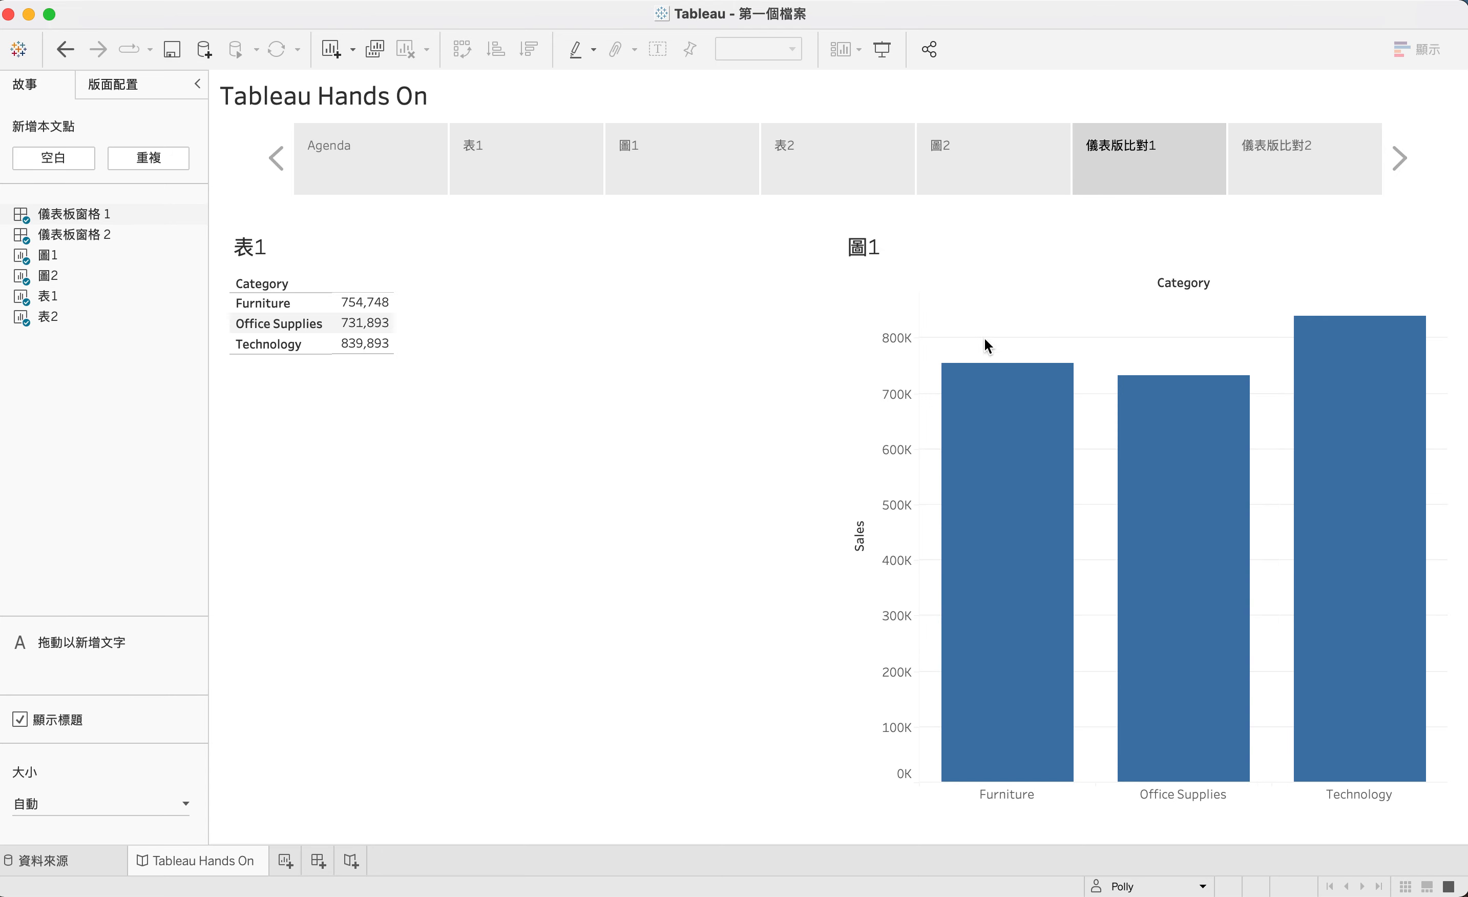
{"action": "left_click", "coordinate": [1258, 179]}
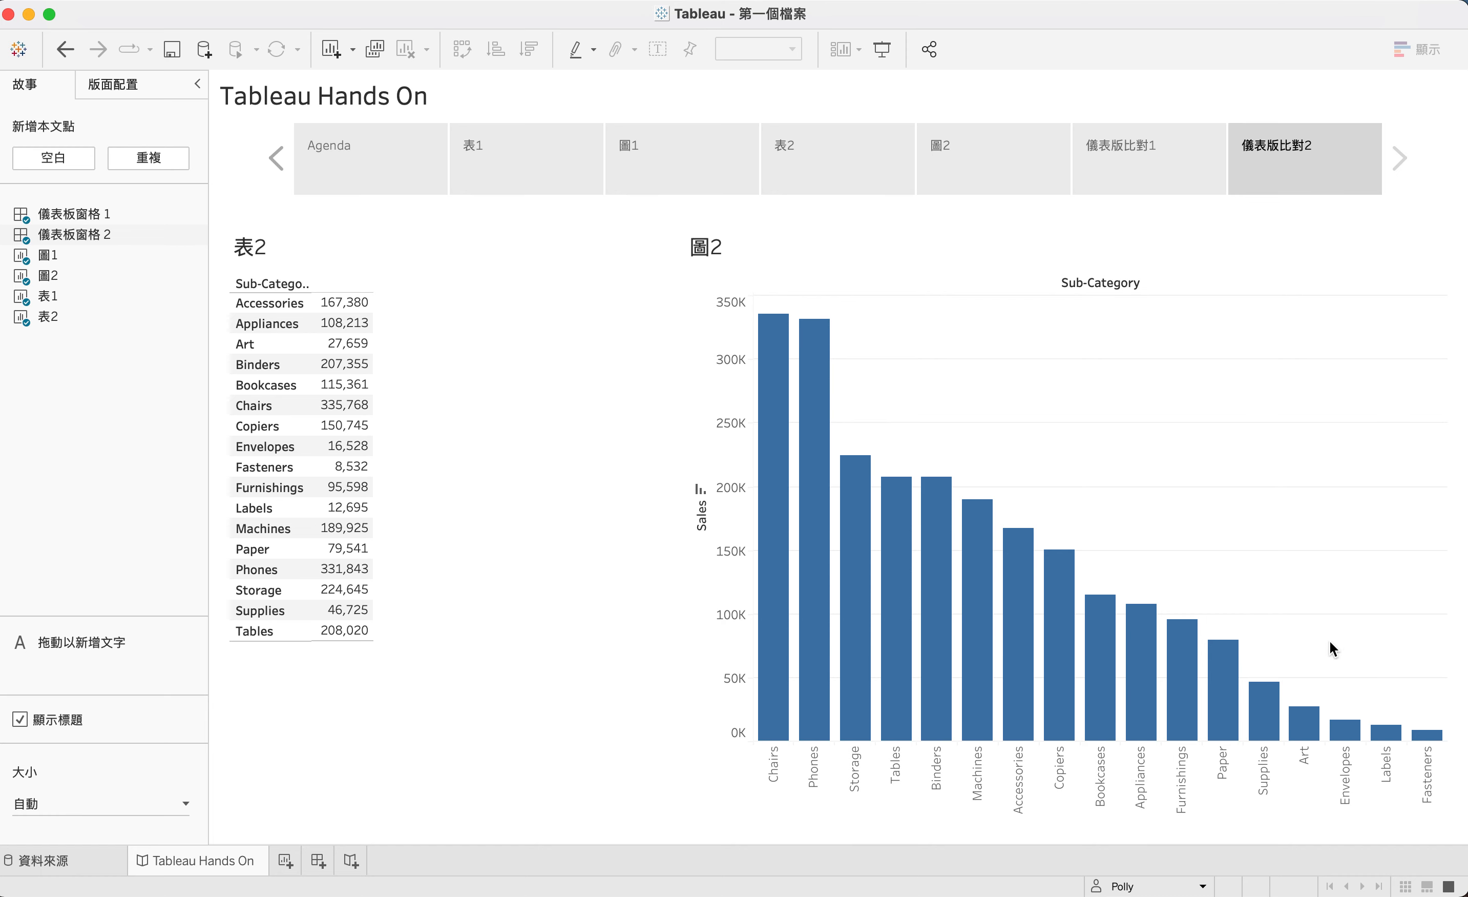
{"action": "mouse_move", "coordinate": [799, 465]}
{"action": "left_click", "coordinate": [358, 165]}
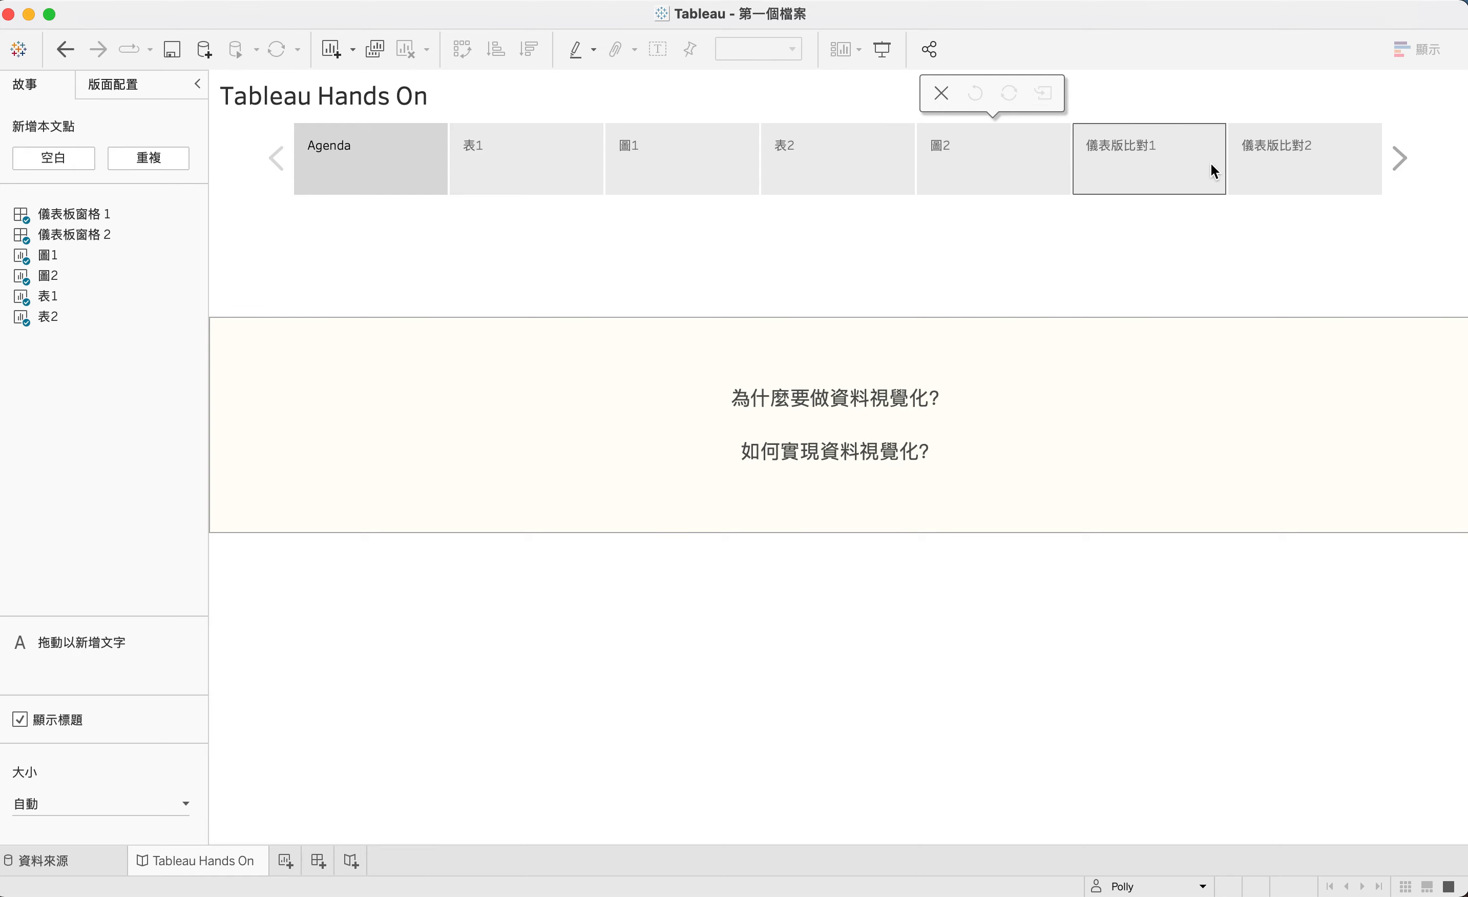
{"action": "left_click", "coordinate": [540, 162]}
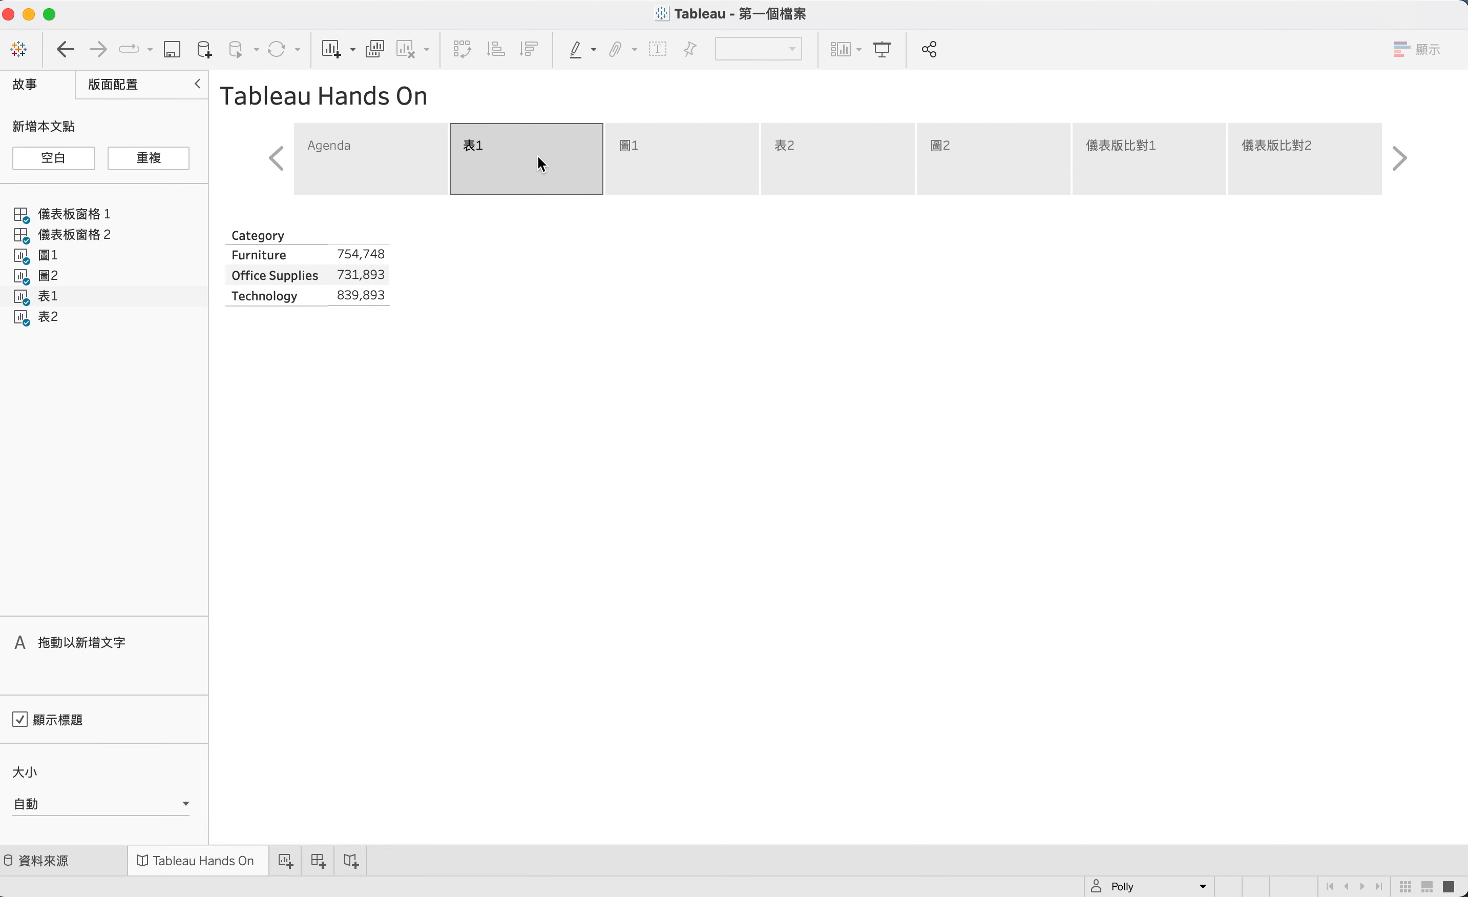
{"action": "left_click", "coordinate": [690, 173]}
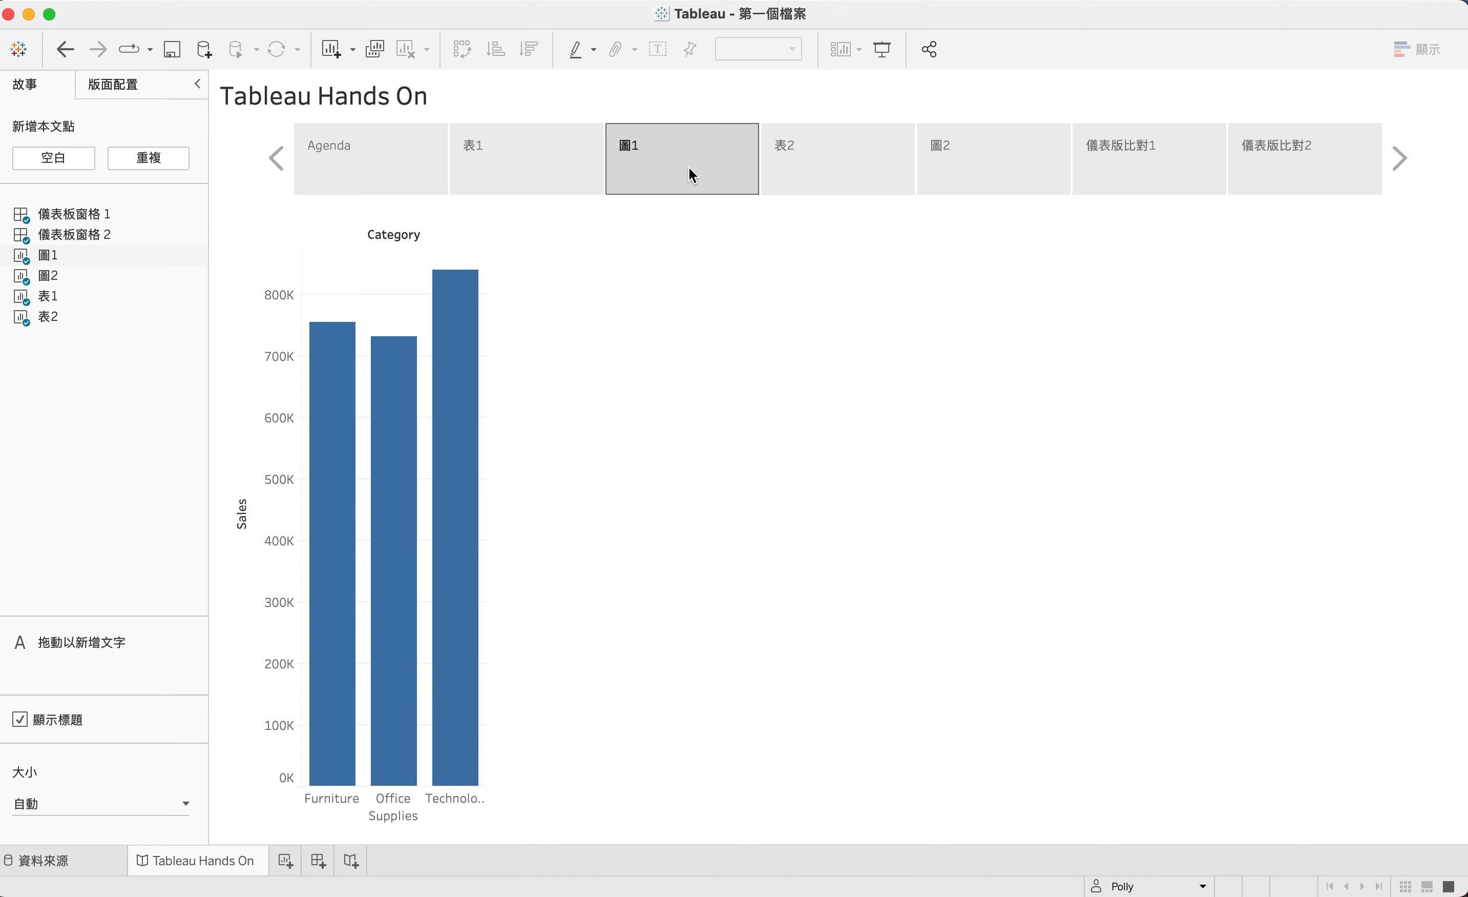
{"action": "left_click", "coordinate": [1004, 173]}
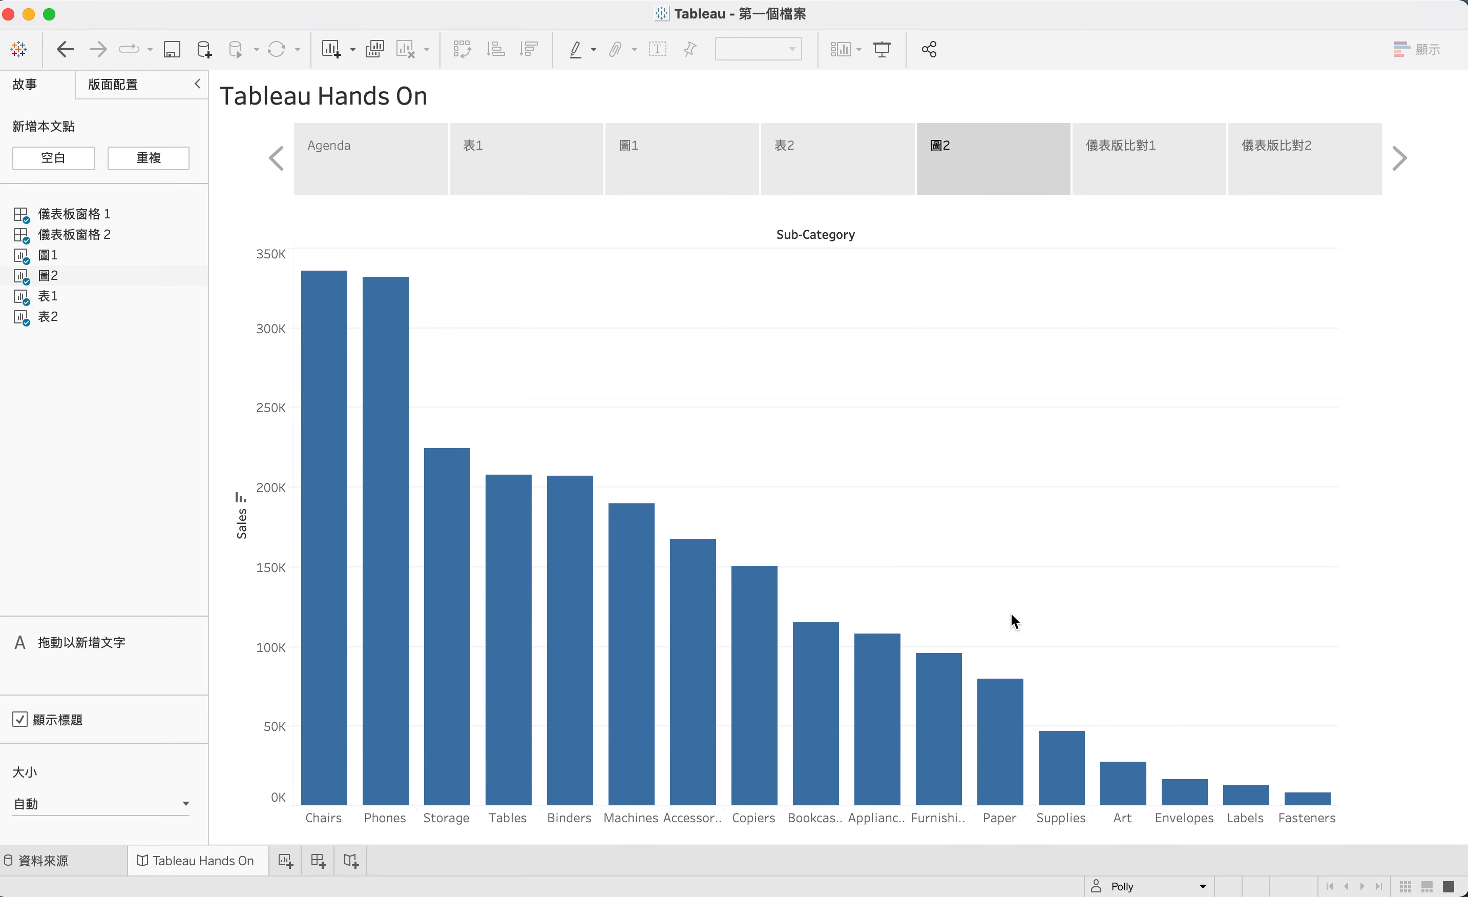
- Add a new blank worksheet, check the story's Agenda point, and return to the blank sheet
{"action": "left_click", "coordinate": [284, 862]}
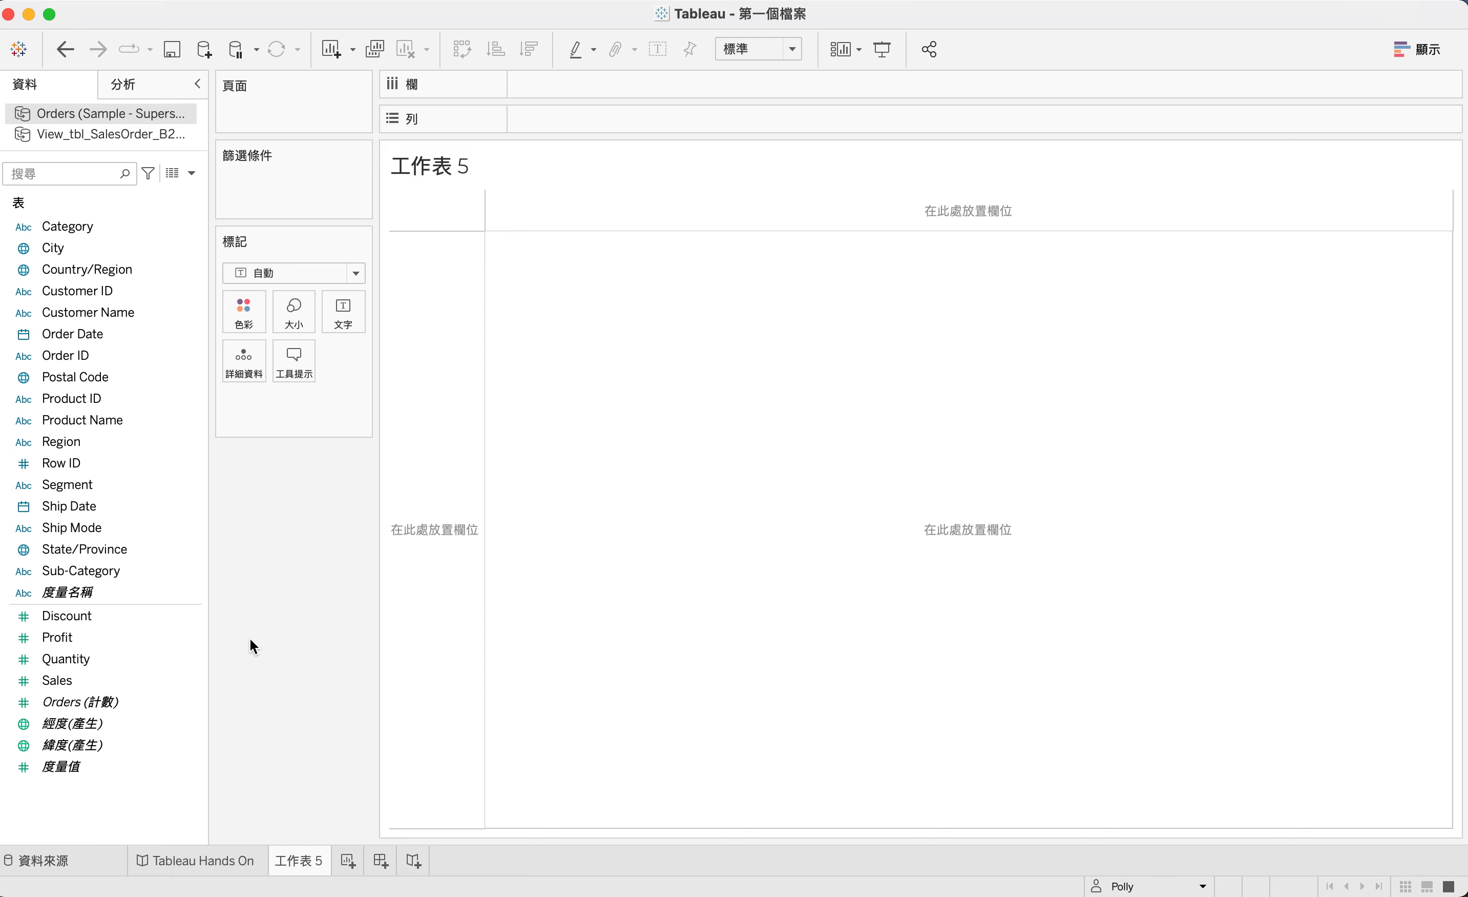
{"action": "left_click", "coordinate": [221, 858]}
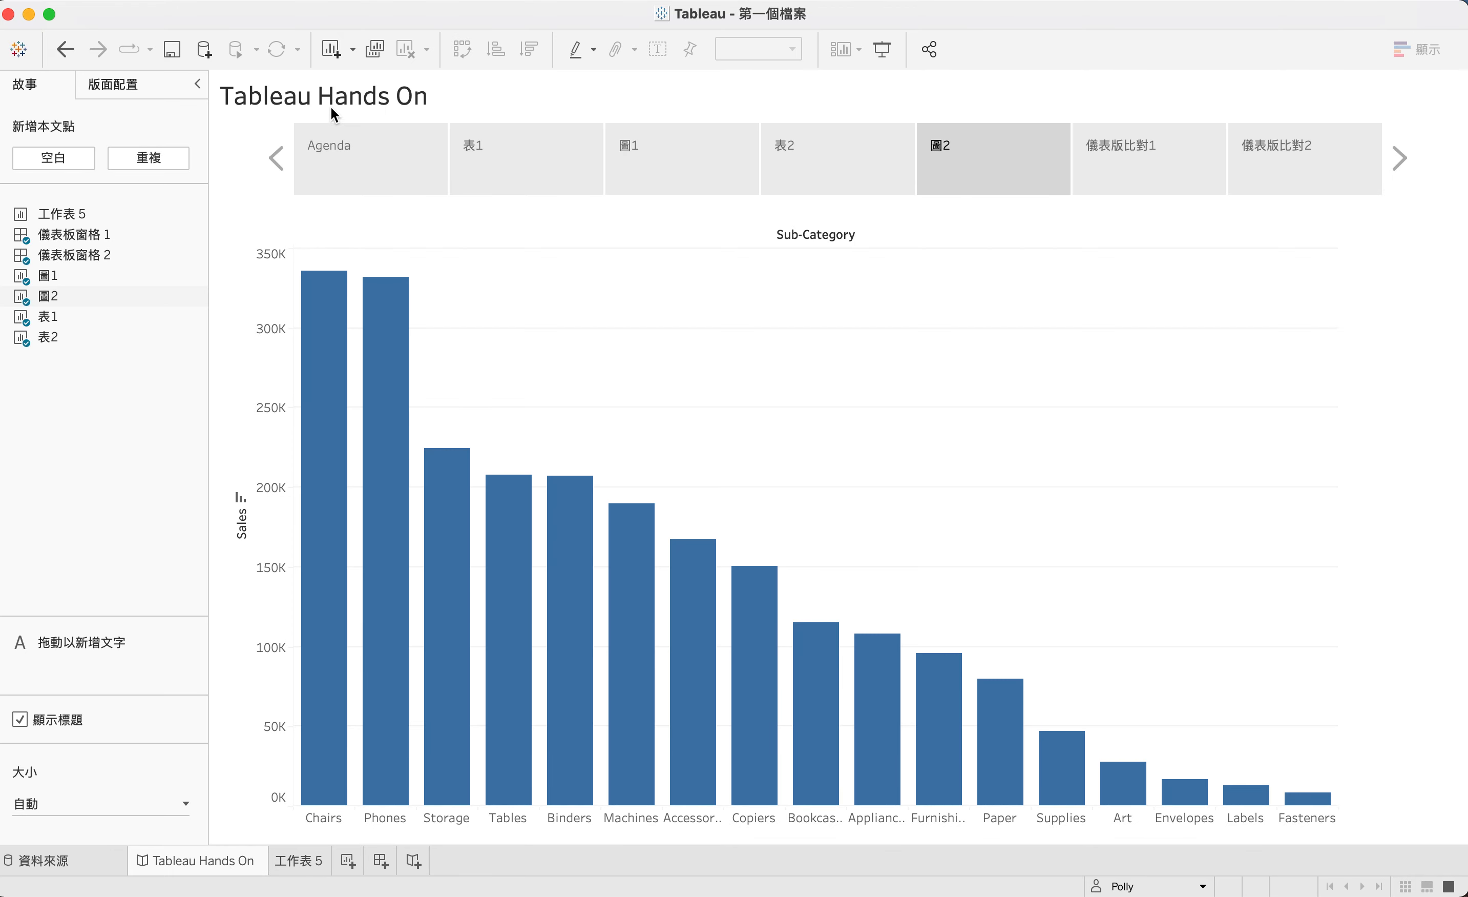
{"action": "left_click", "coordinate": [325, 171]}
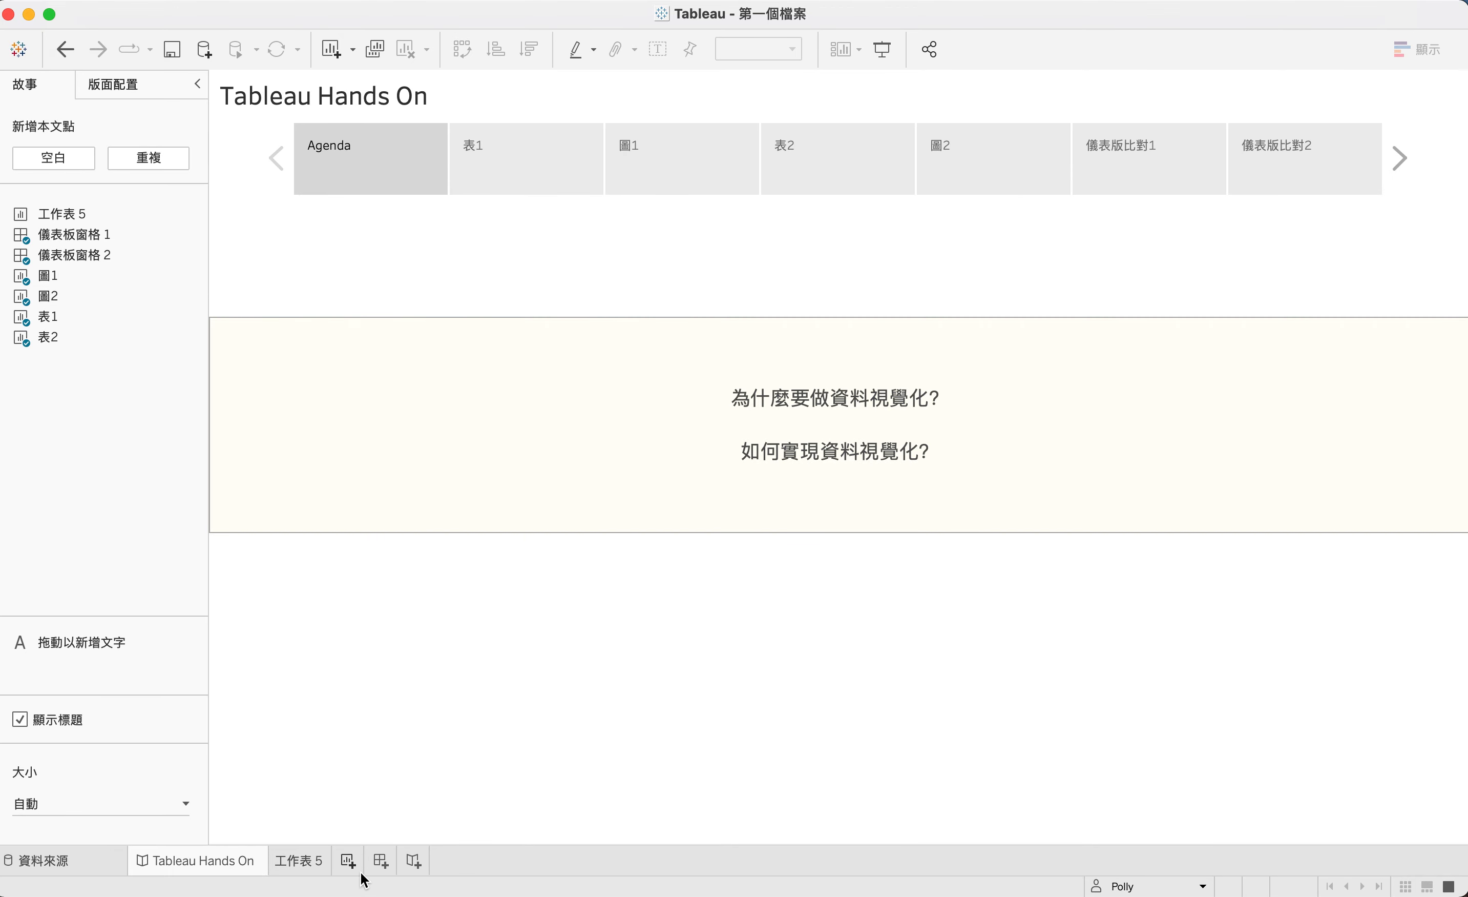
{"action": "left_click", "coordinate": [309, 859]}
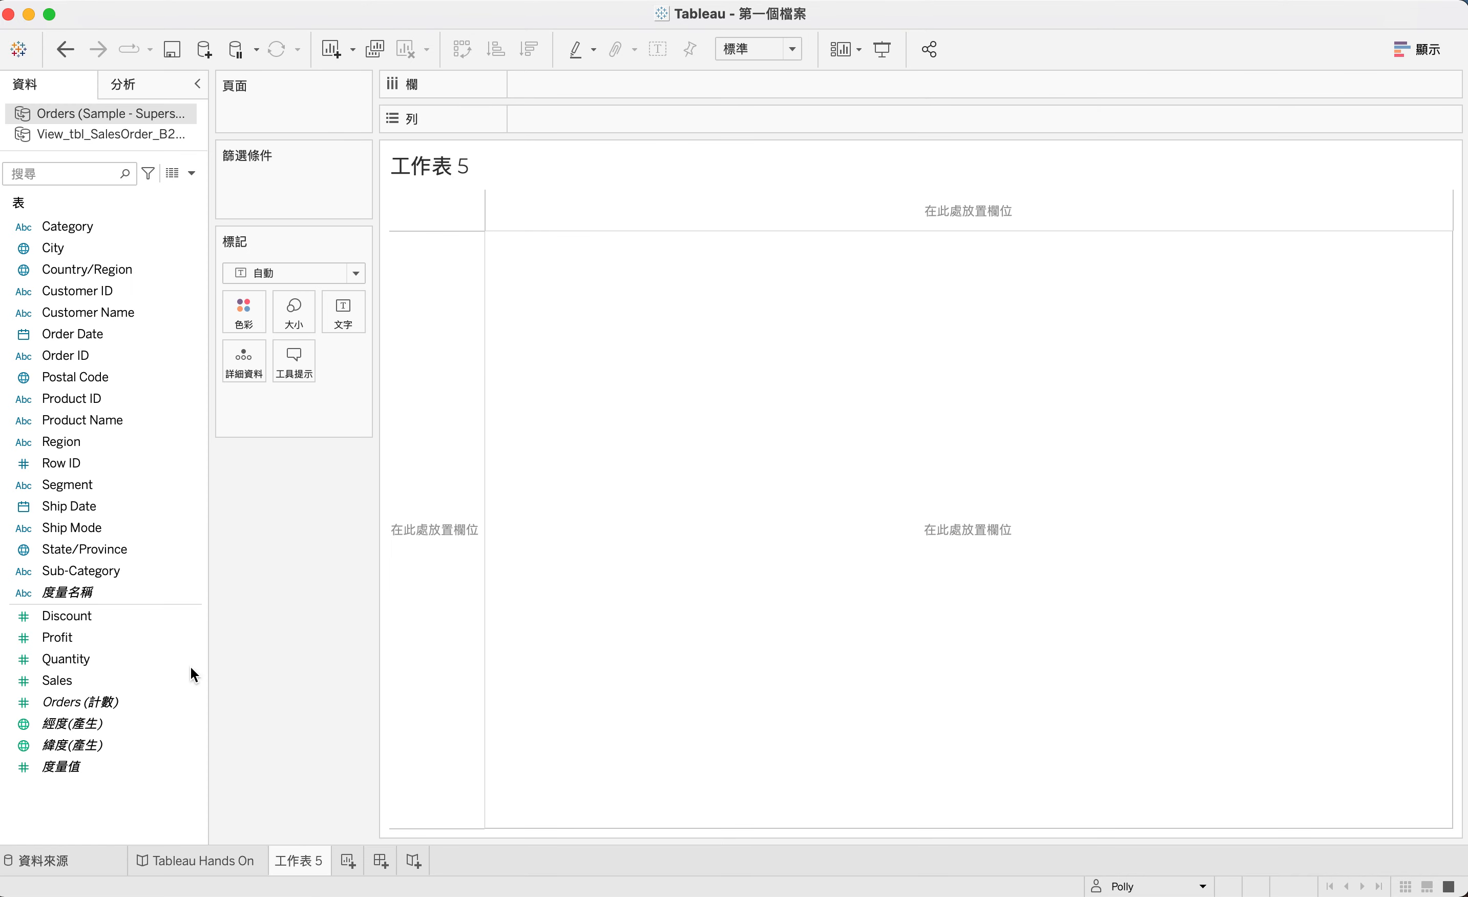
- Build a bar chart of Sales by Region on the blank worksheet and sort the regions by descending Sales
{"action": "left_click", "coordinate": [103, 677]}
{"action": "double_click", "coordinate": [102, 670]}
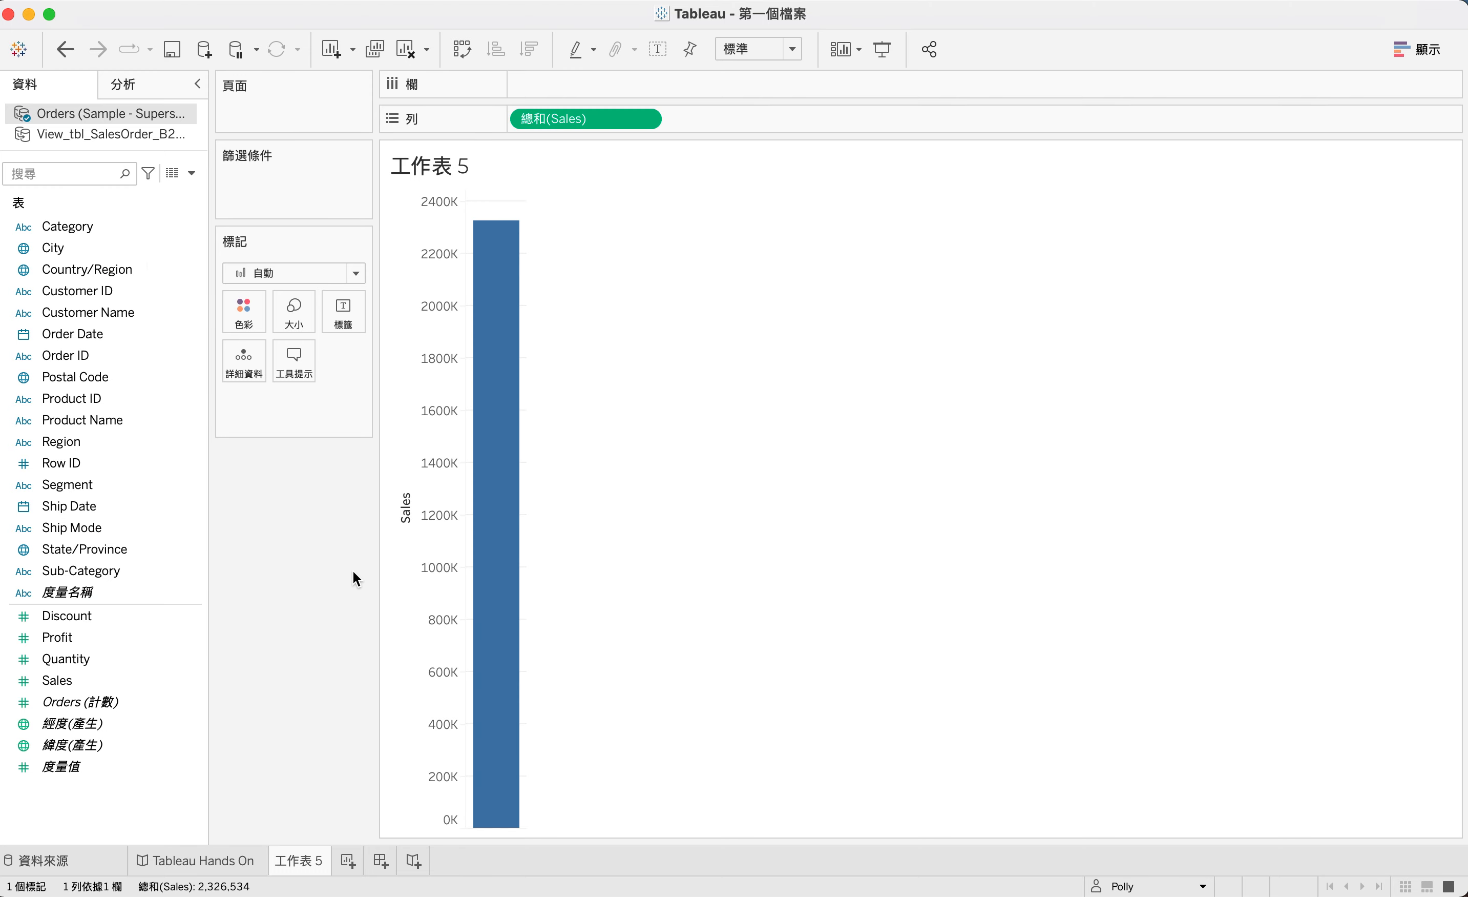
{"action": "left_click", "coordinate": [199, 548]}
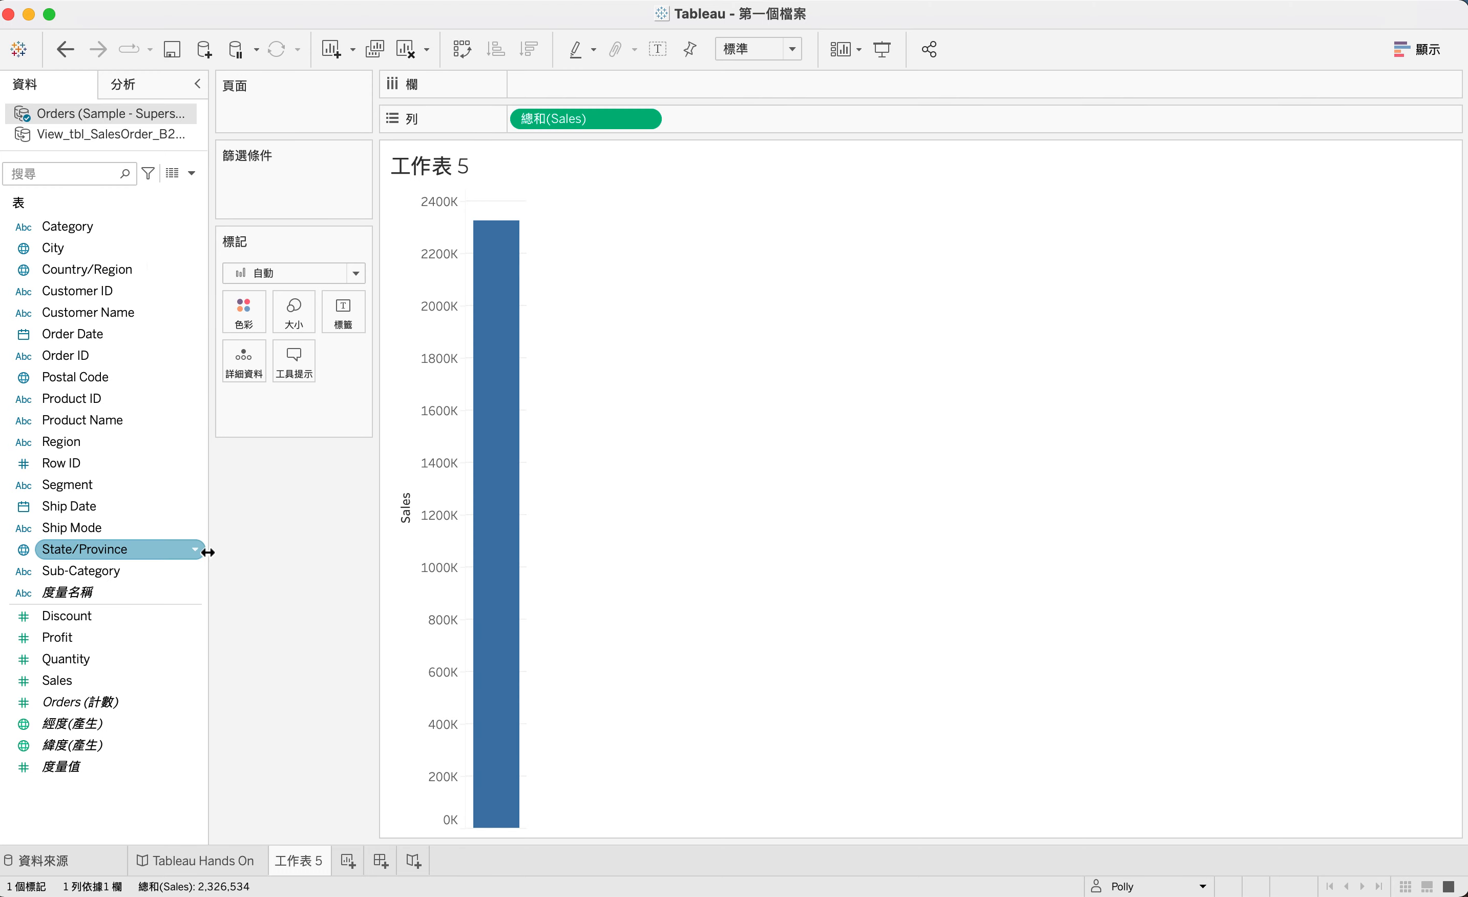
{"action": "double_click", "coordinate": [102, 446]}
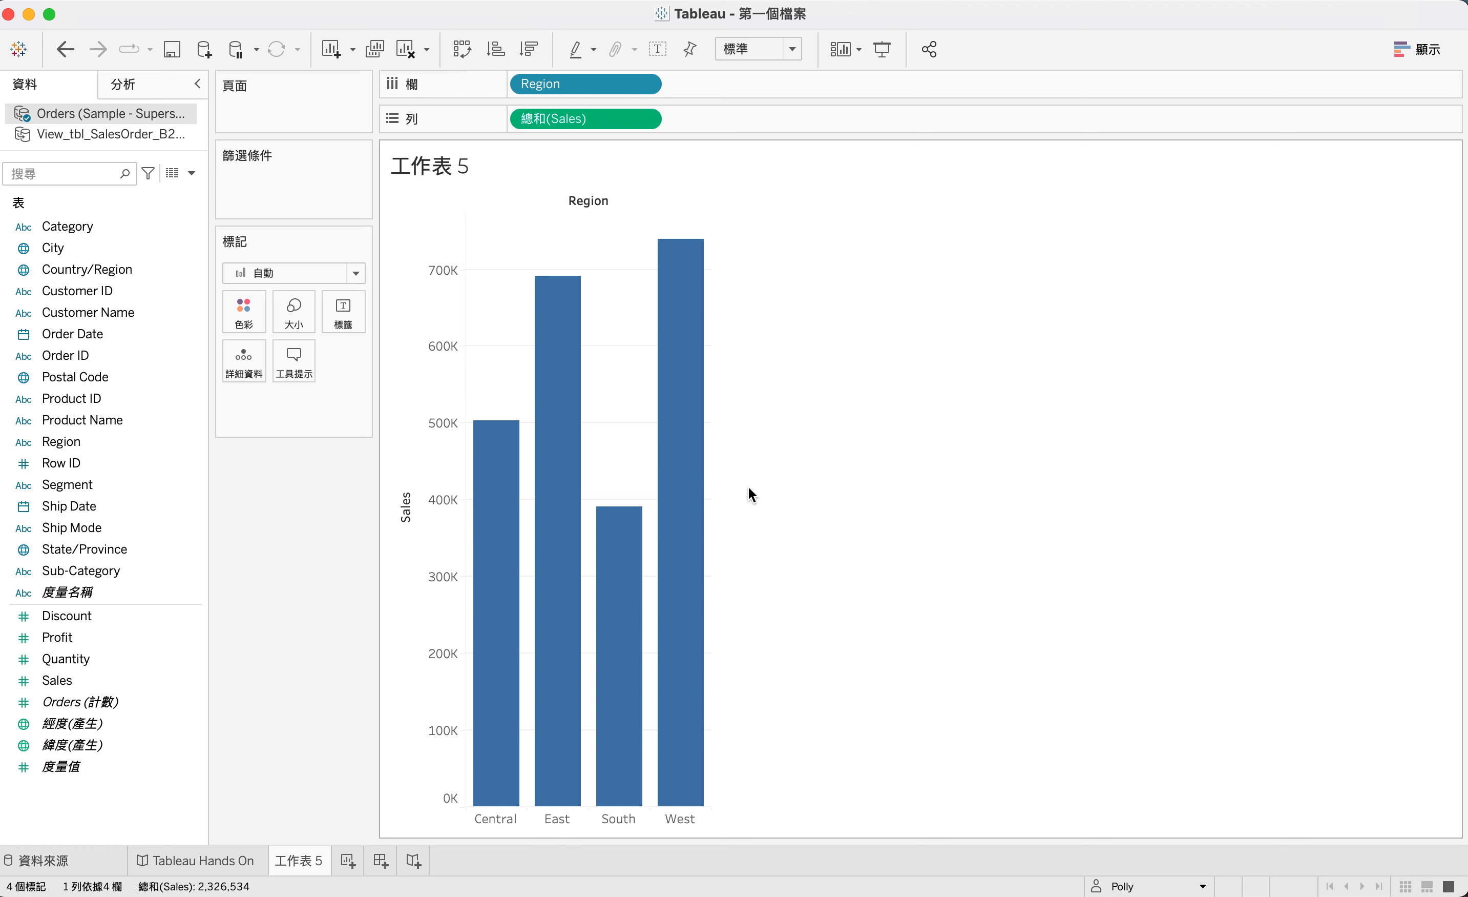
{"action": "left_click", "coordinate": [530, 51]}
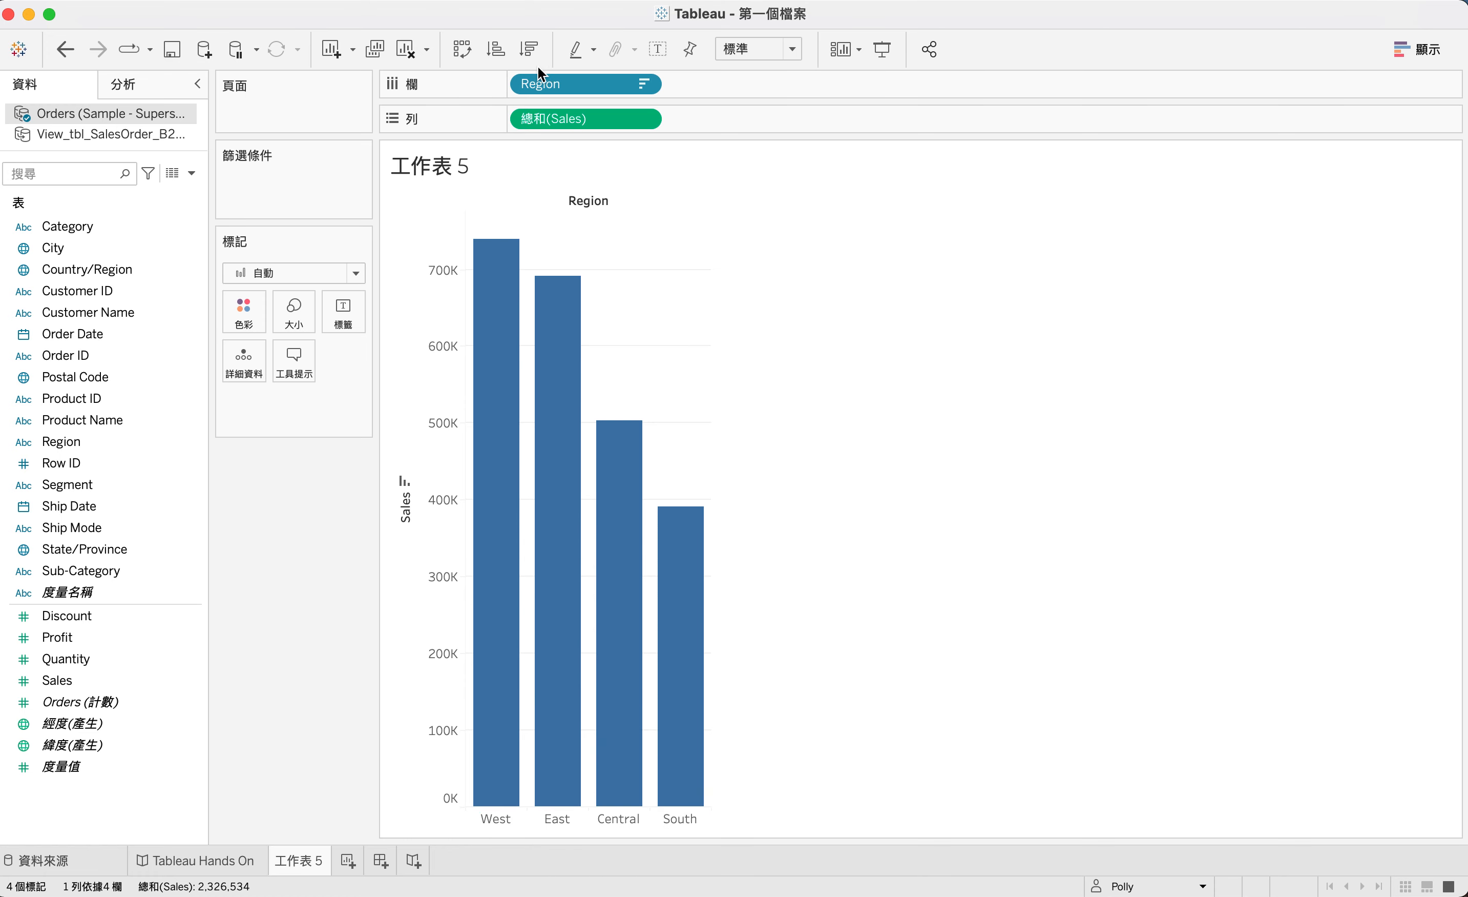
{"action": "mouse_move", "coordinate": [699, 609]}
- Add Profit as a second bar chart below Sales and show value labels on all bars
{"action": "double_click", "coordinate": [94, 638]}
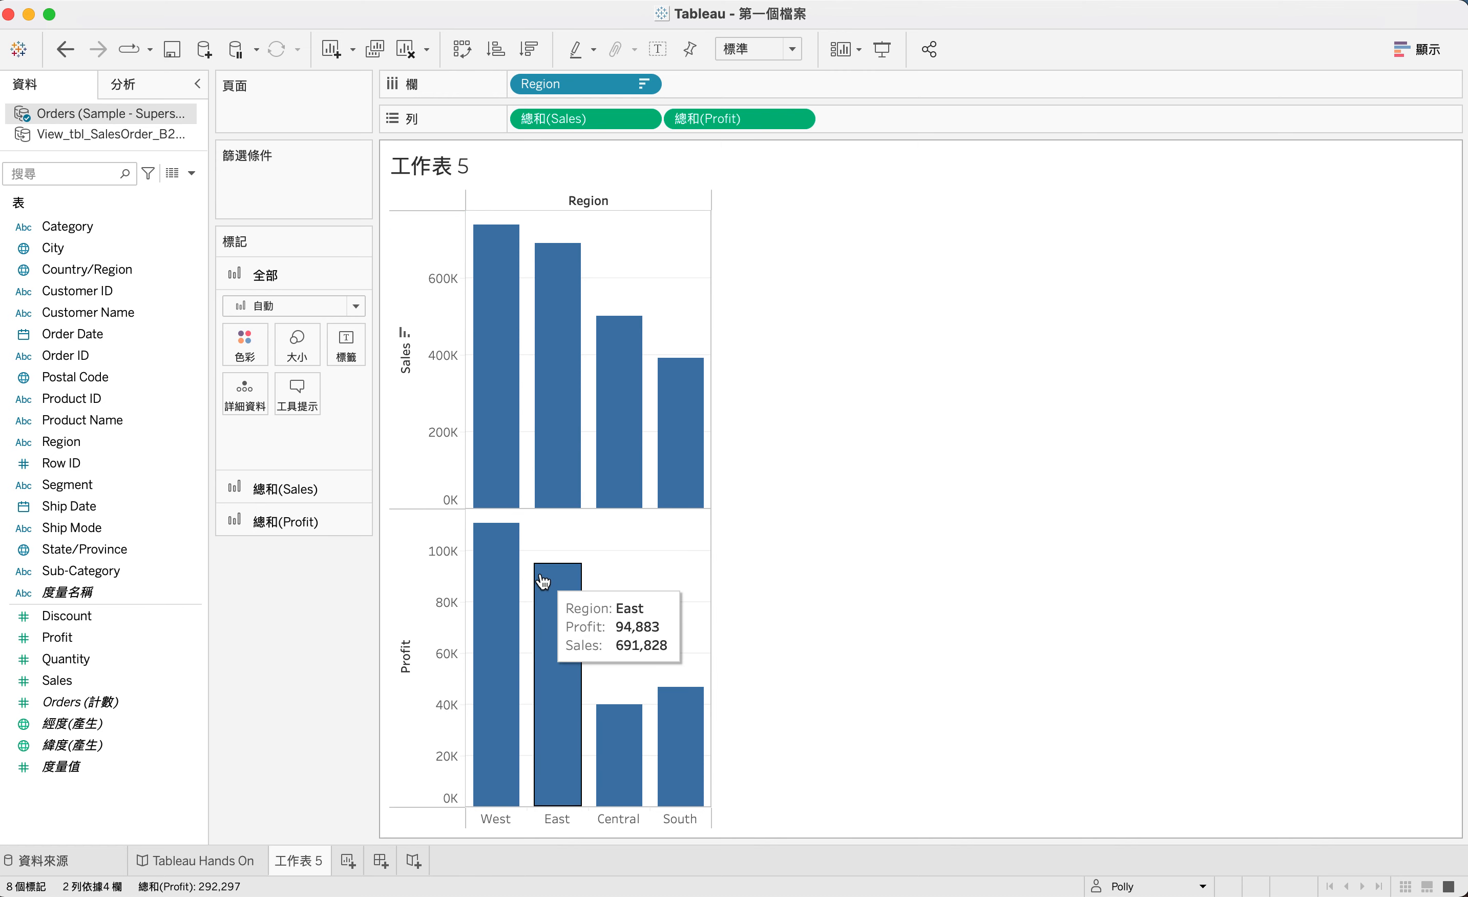
{"action": "mouse_move", "coordinate": [498, 606]}
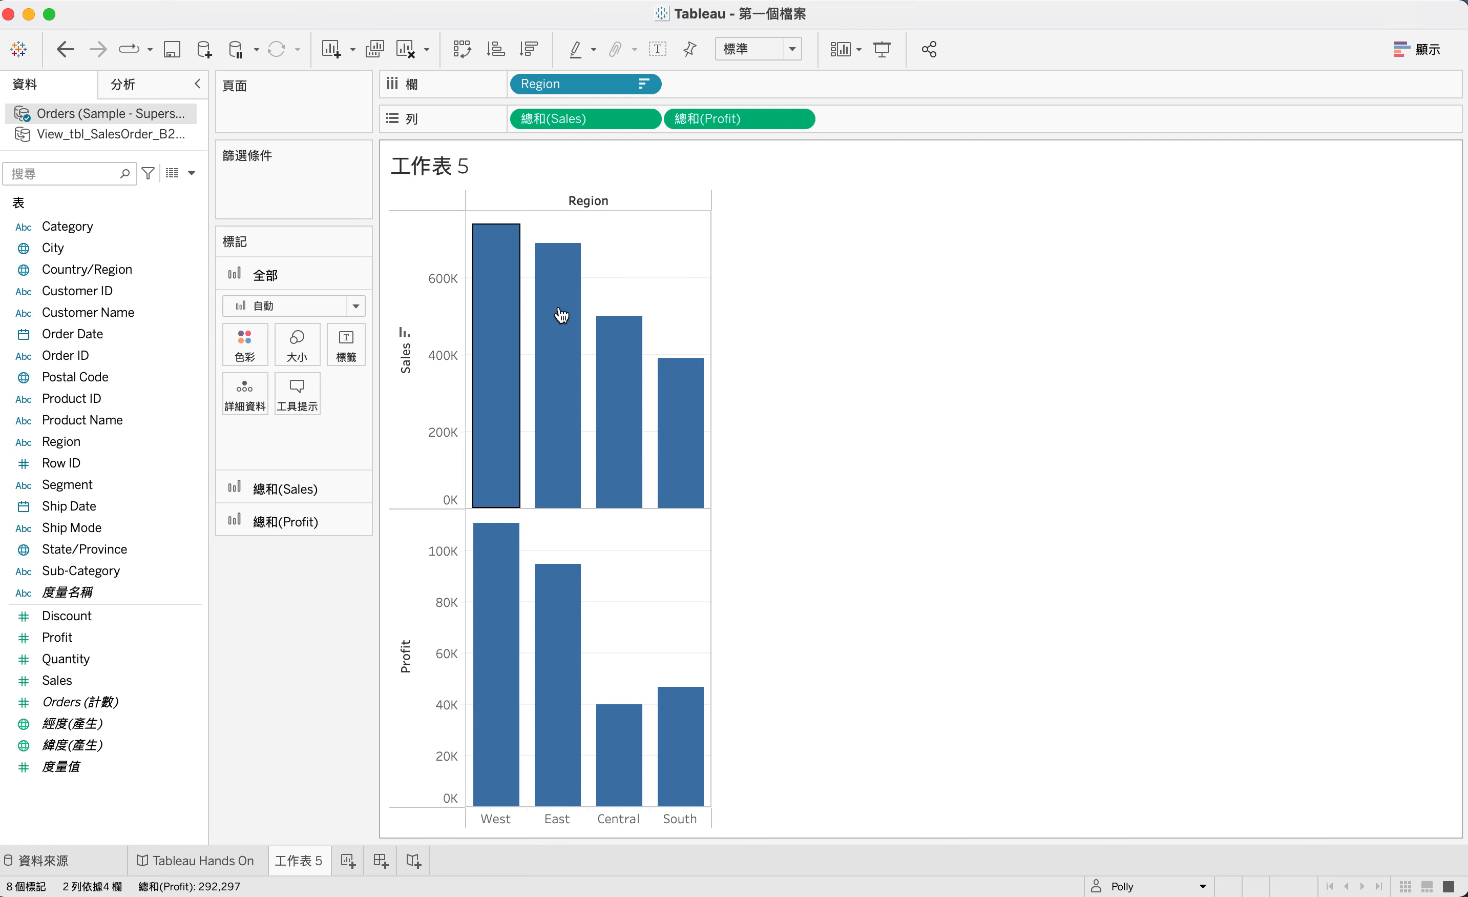
{"action": "left_click", "coordinate": [660, 49]}
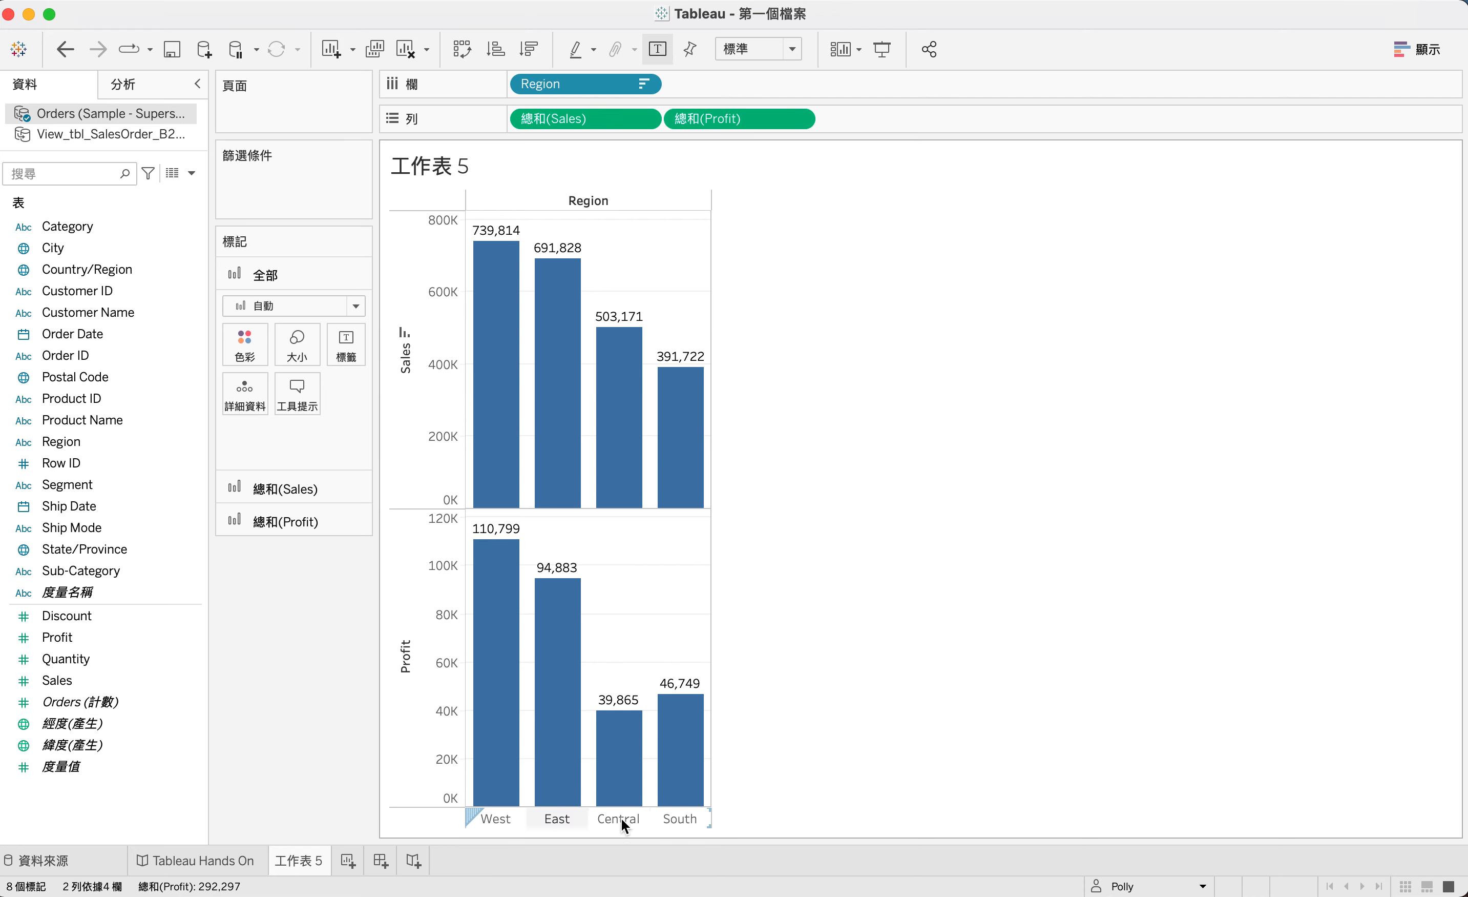
{"action": "mouse_move", "coordinate": [516, 408]}
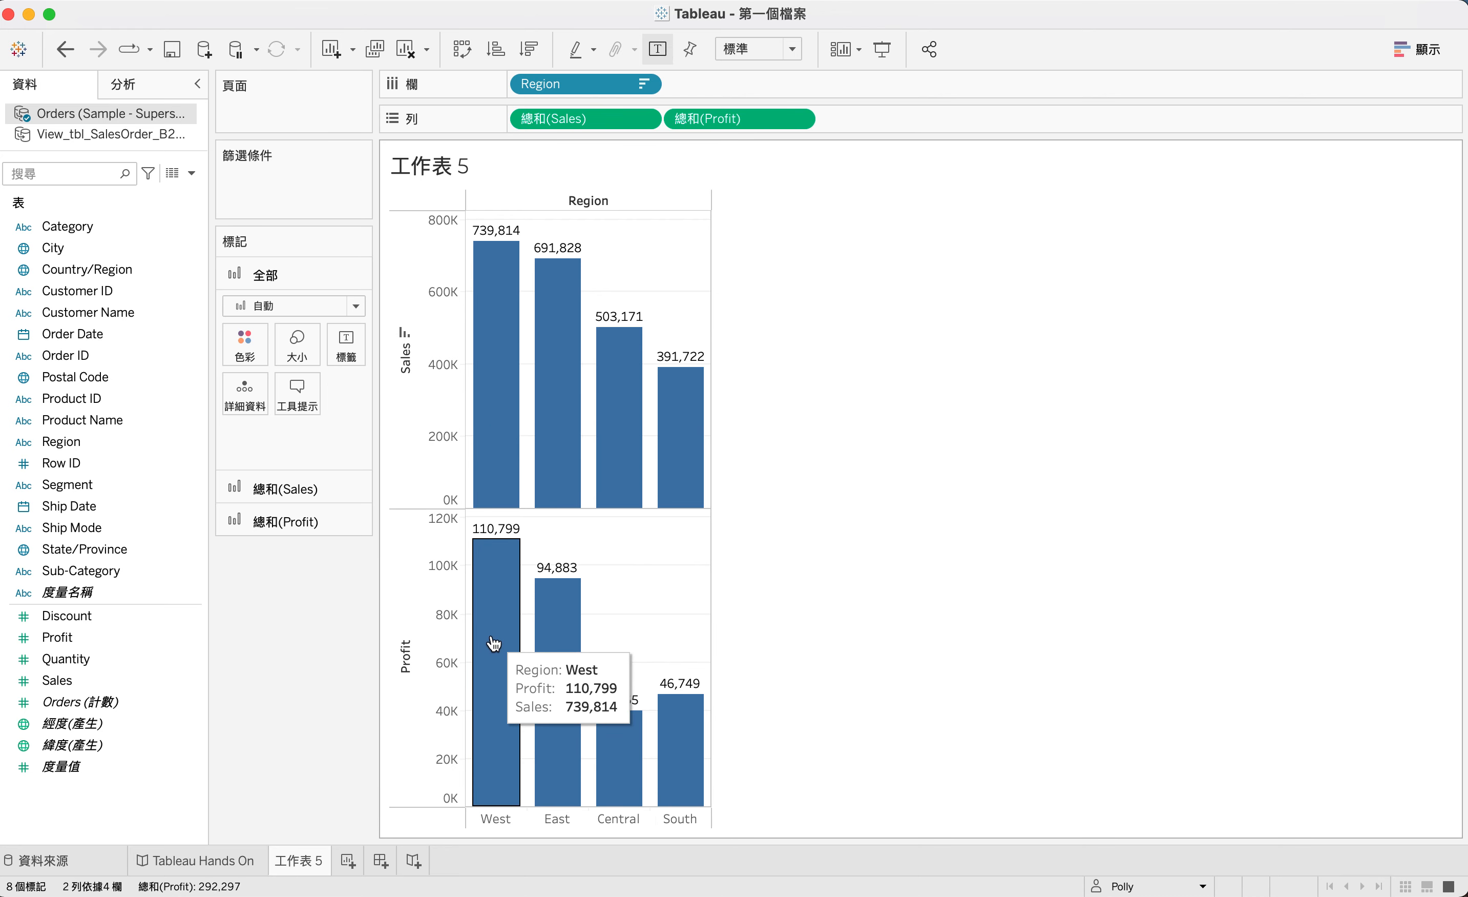
{"action": "mouse_move", "coordinate": [603, 473]}
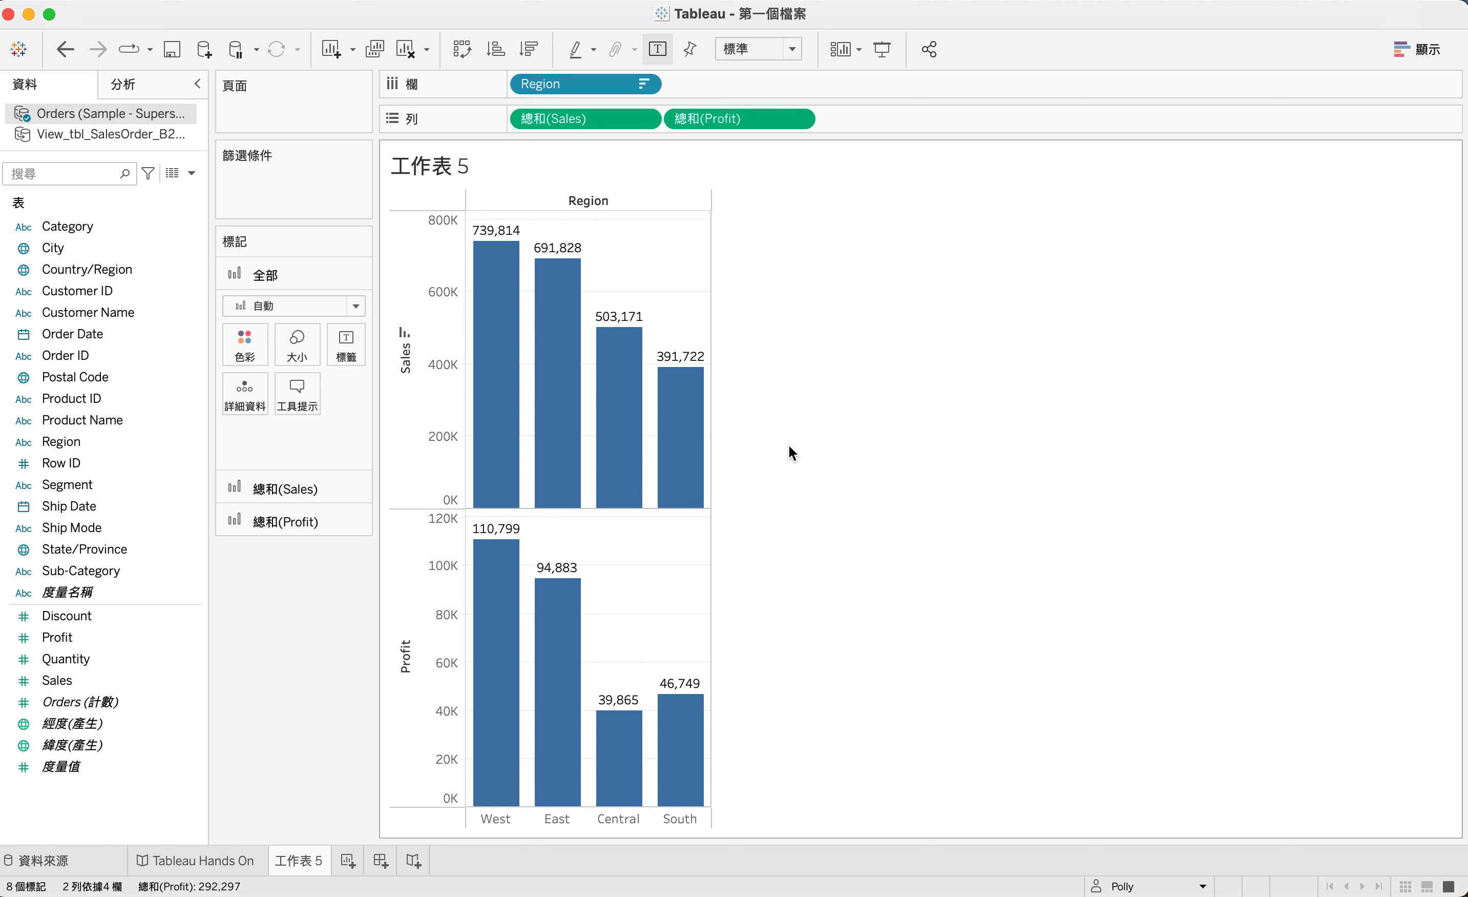
- Create another worksheet with a text table listing Sales and Profit for each Region
{"action": "left_click", "coordinate": [348, 862]}
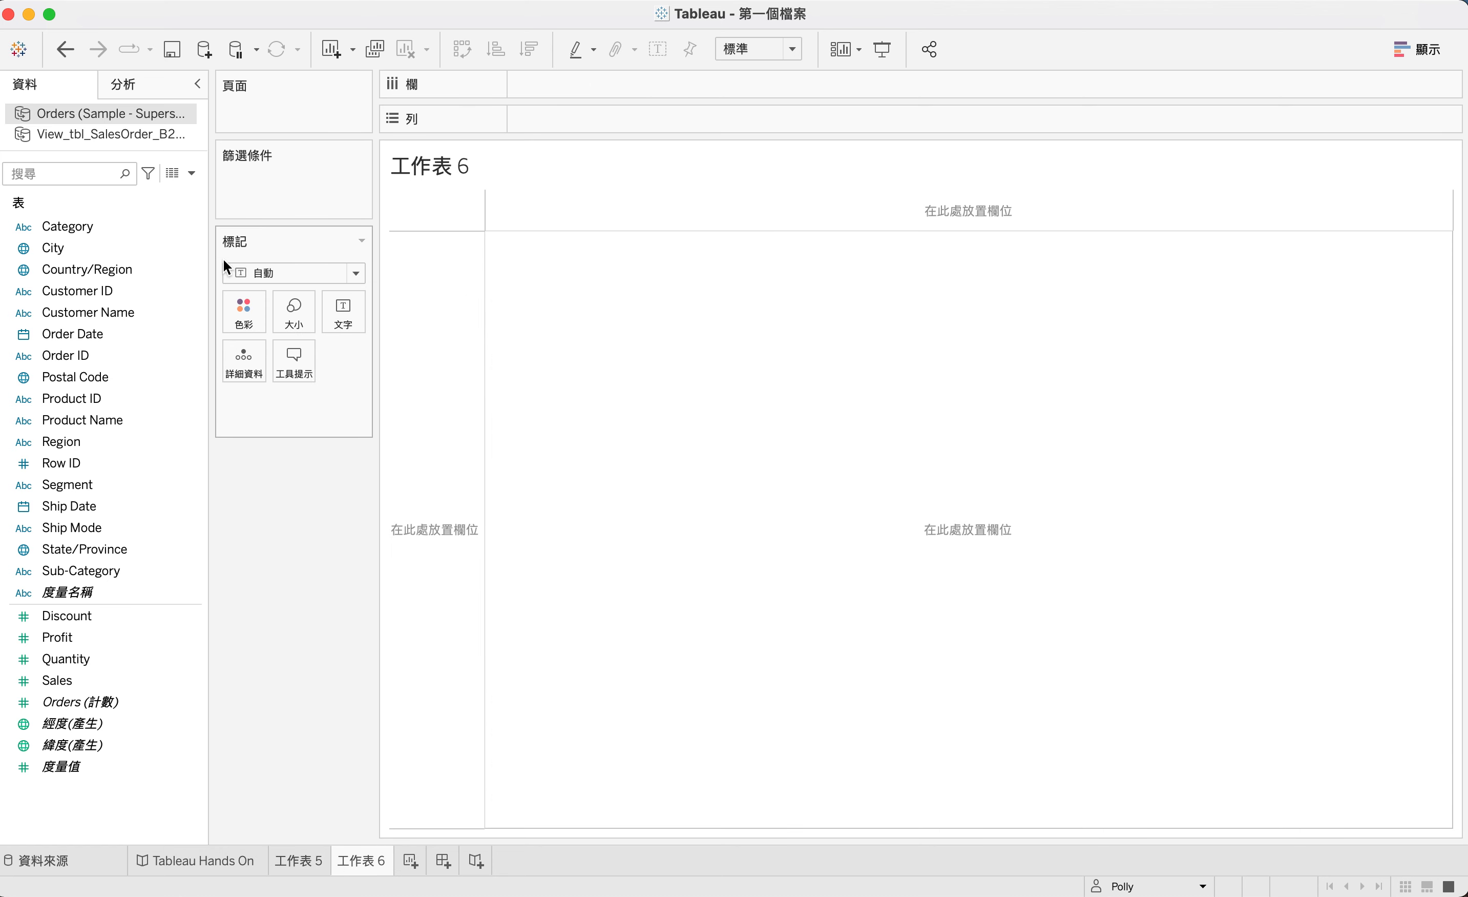
{"action": "double_click", "coordinate": [62, 443]}
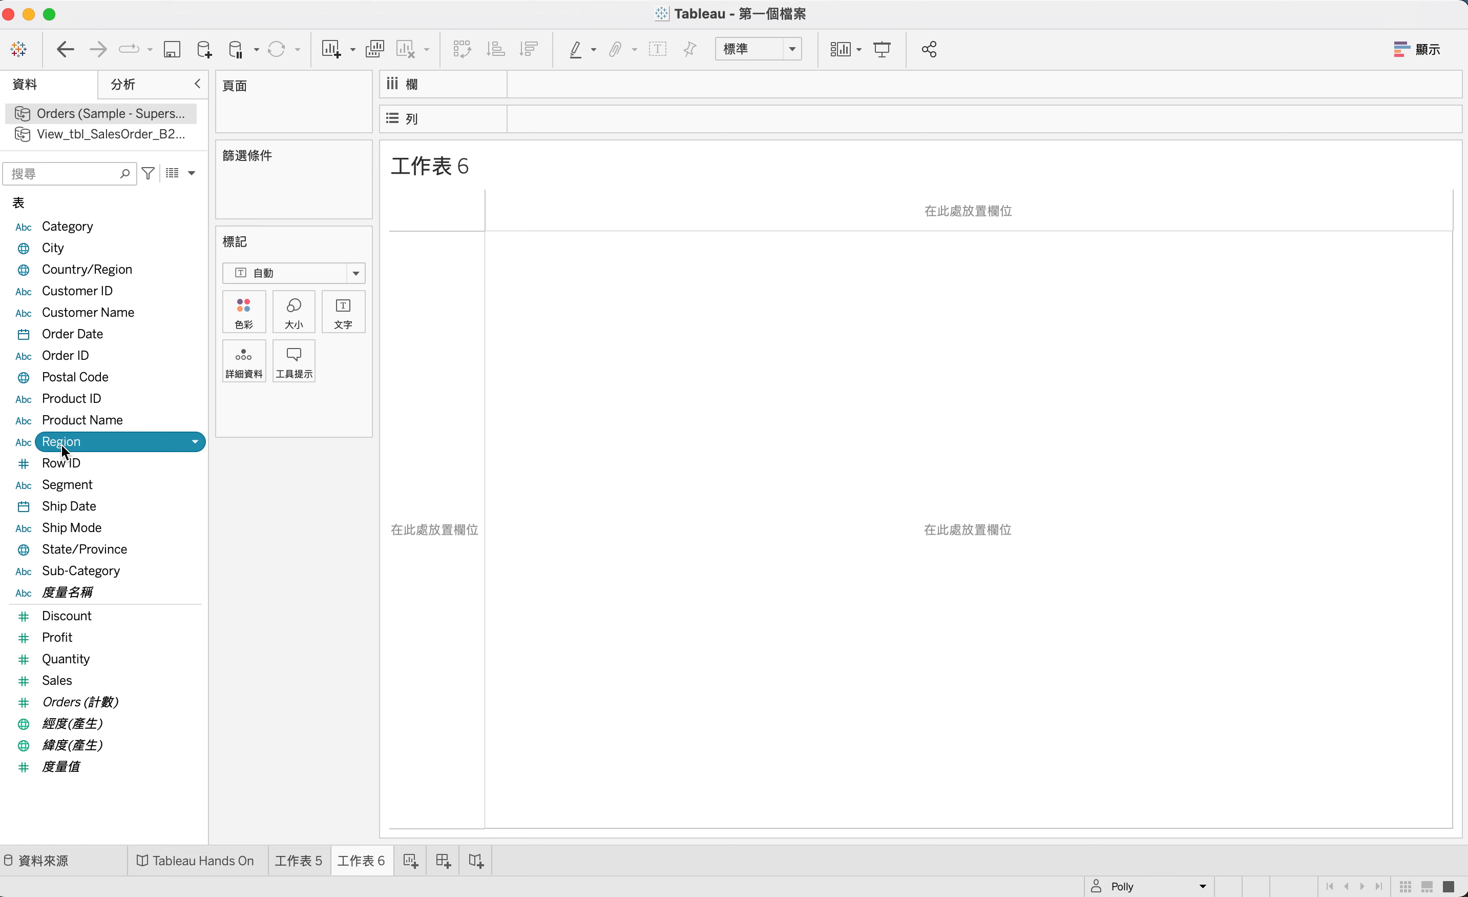
{"action": "double_click", "coordinate": [58, 676]}
{"action": "left_click", "coordinate": [62, 637]}
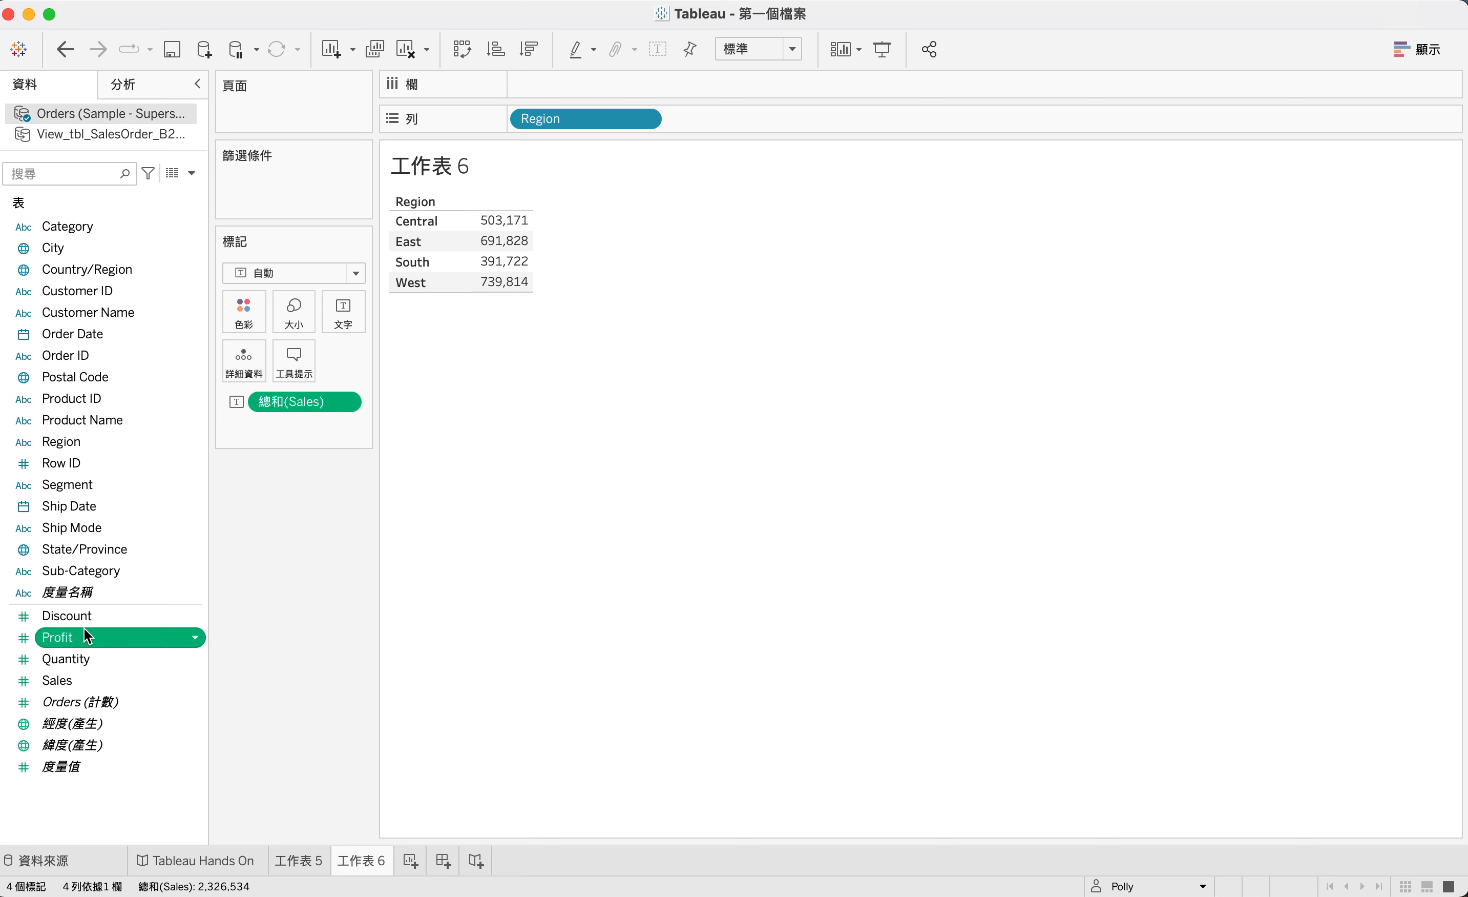
{"action": "double_click", "coordinate": [75, 639]}
{"action": "left_click", "coordinate": [394, 769]}
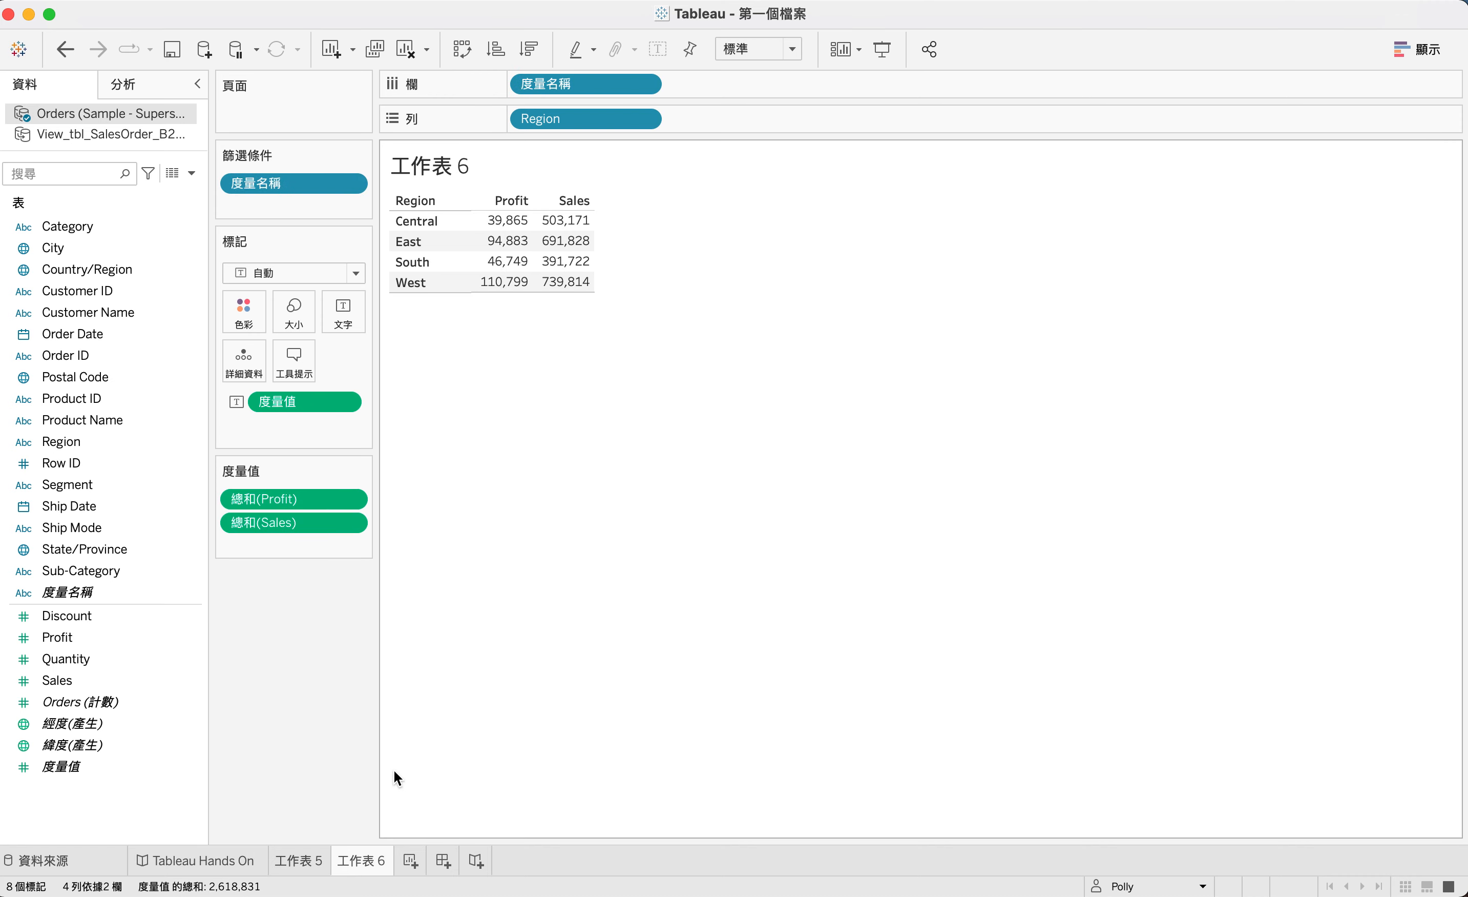
- Return to the Sales and Profit bar charts on worksheet 工作表 5
{"action": "left_click", "coordinate": [297, 863]}
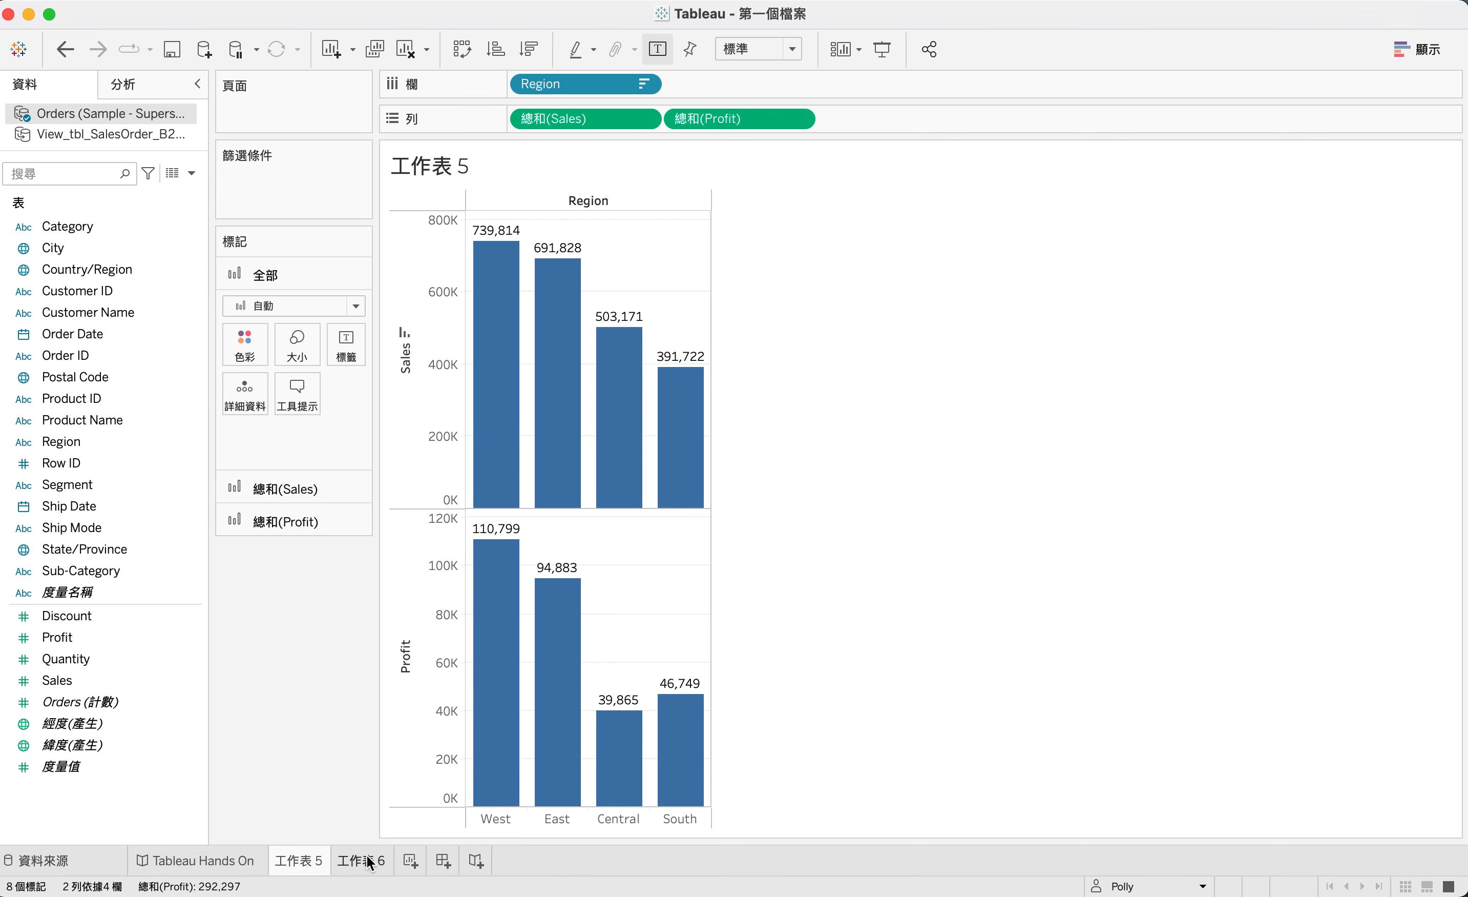
{"action": "mouse_move", "coordinate": [370, 862]}
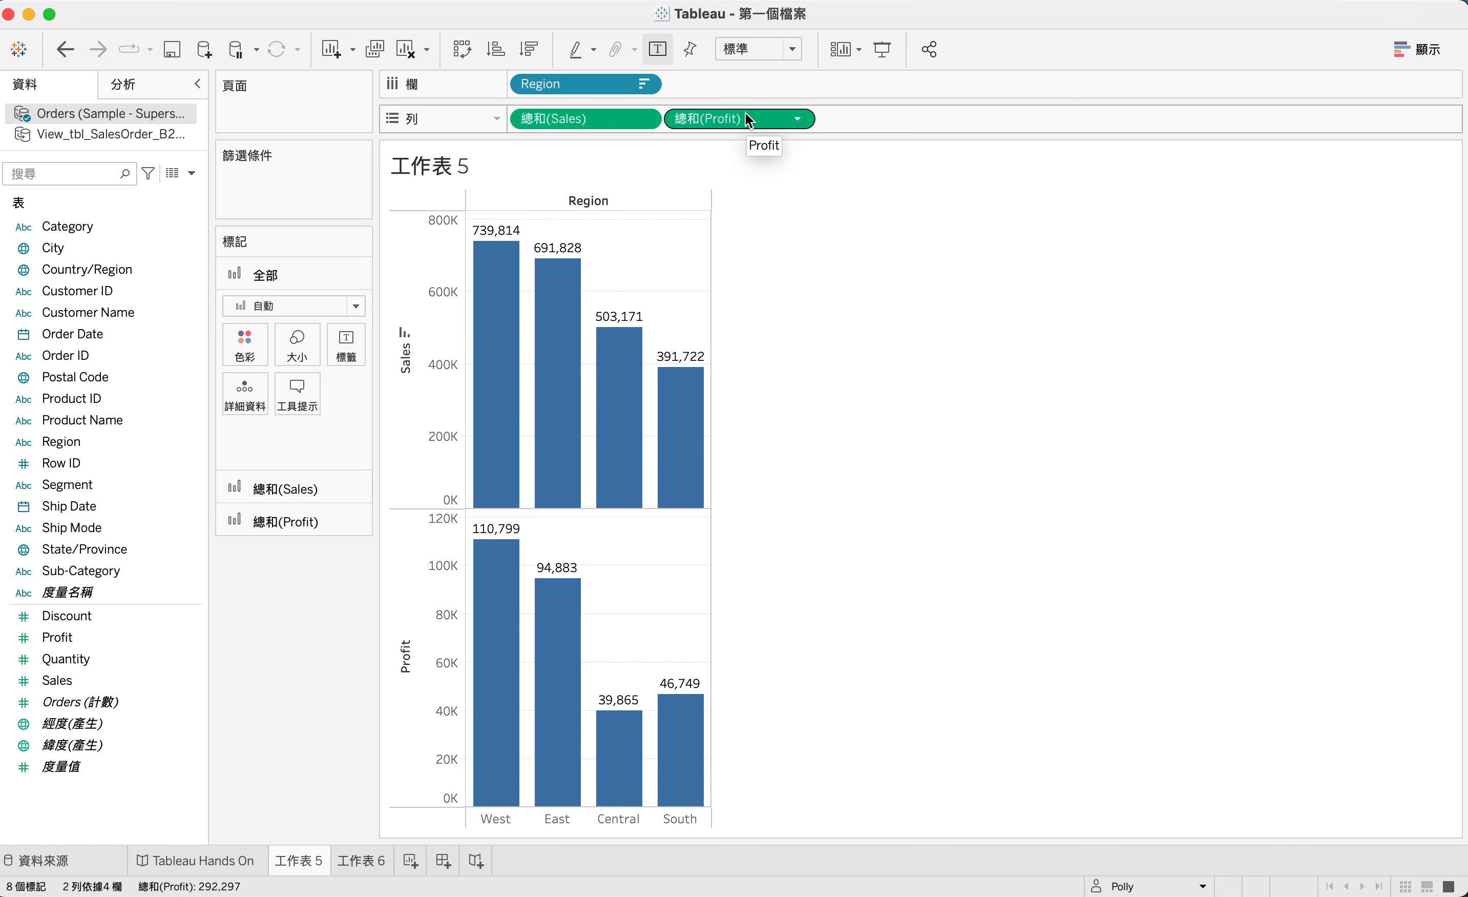
- Try moving Profit from the rows onto the colour of the Sales bars, and undo the attempts
{"action": "left_click_drag", "start_coordinate": [718, 120], "coordinate": [244, 337]}
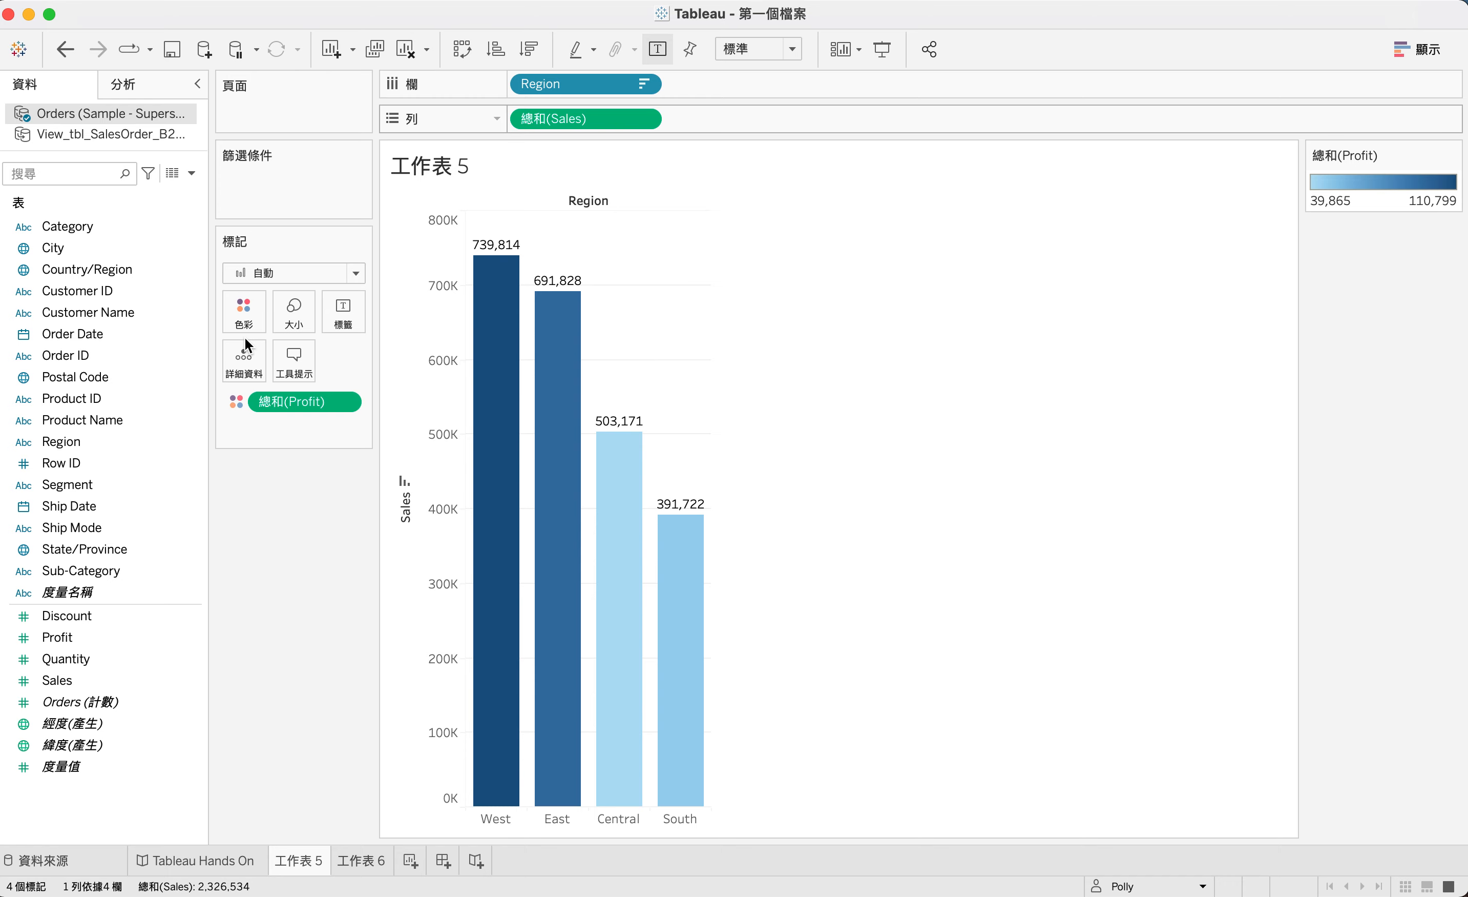
{"action": "key", "text": "super+z"}
{"action": "left_click_drag", "start_coordinate": [704, 113], "coordinate": [254, 353]}
{"action": "key", "text": "super+z"}
- Remove Profit from the rows so that only Sales by Region is charted
{"action": "left_click_drag", "start_coordinate": [716, 120], "coordinate": [283, 691]}
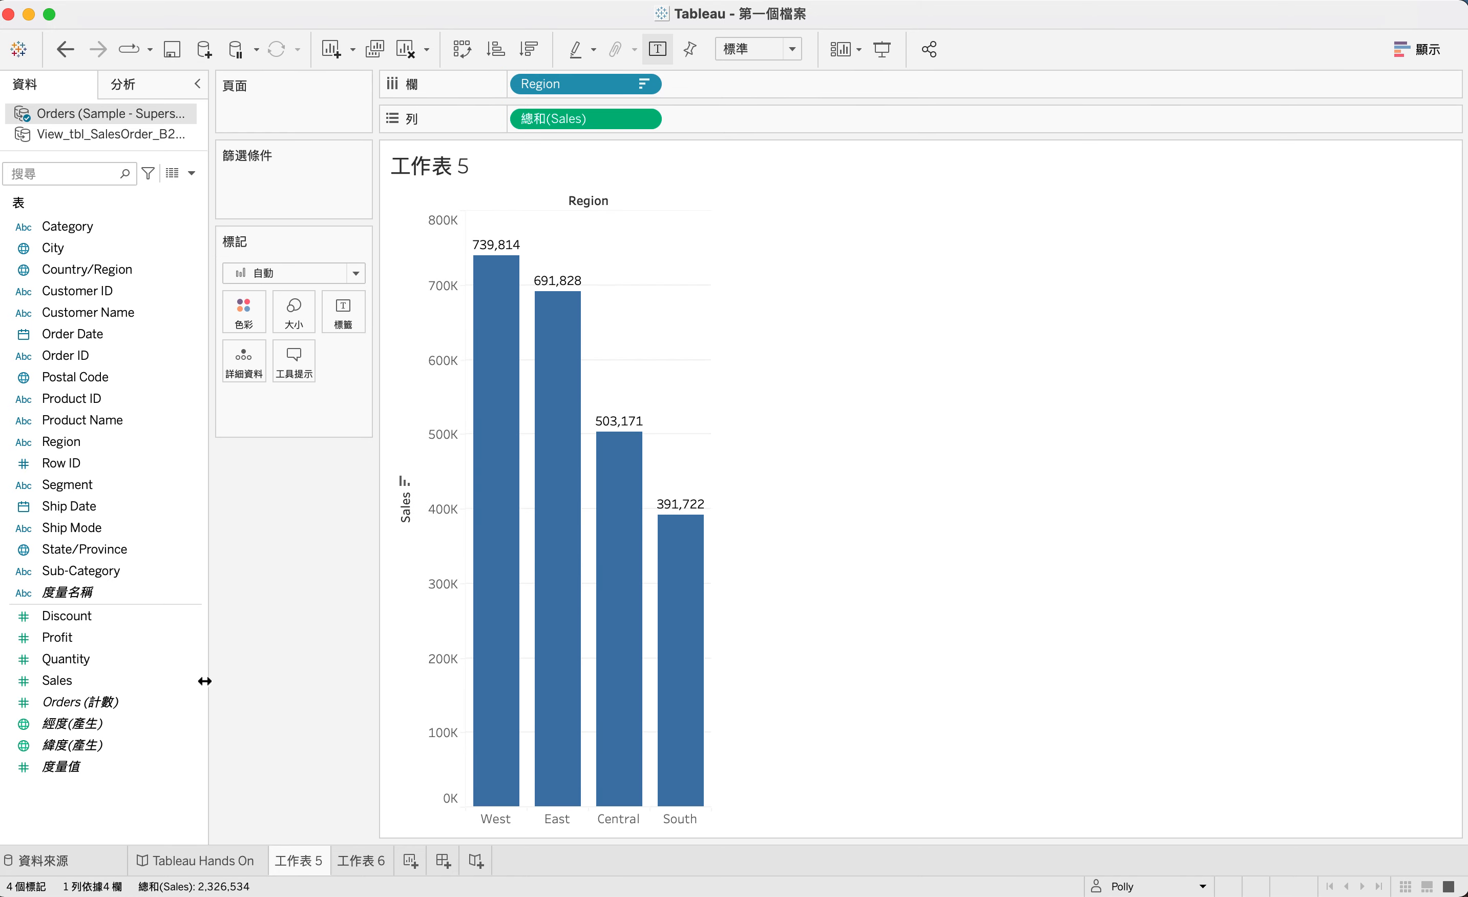
- Colour the Sales by Region bars by Profit
{"action": "left_click", "coordinate": [83, 636]}
{"action": "mouse_move", "coordinate": [82, 638]}
{"action": "left_mouse_down"}
{"action": "mouse_move", "coordinate": [220, 435]}
{"action": "mouse_move", "coordinate": [258, 289]}
{"action": "mouse_move", "coordinate": [246, 312]}
{"action": "left_mouse_up"}
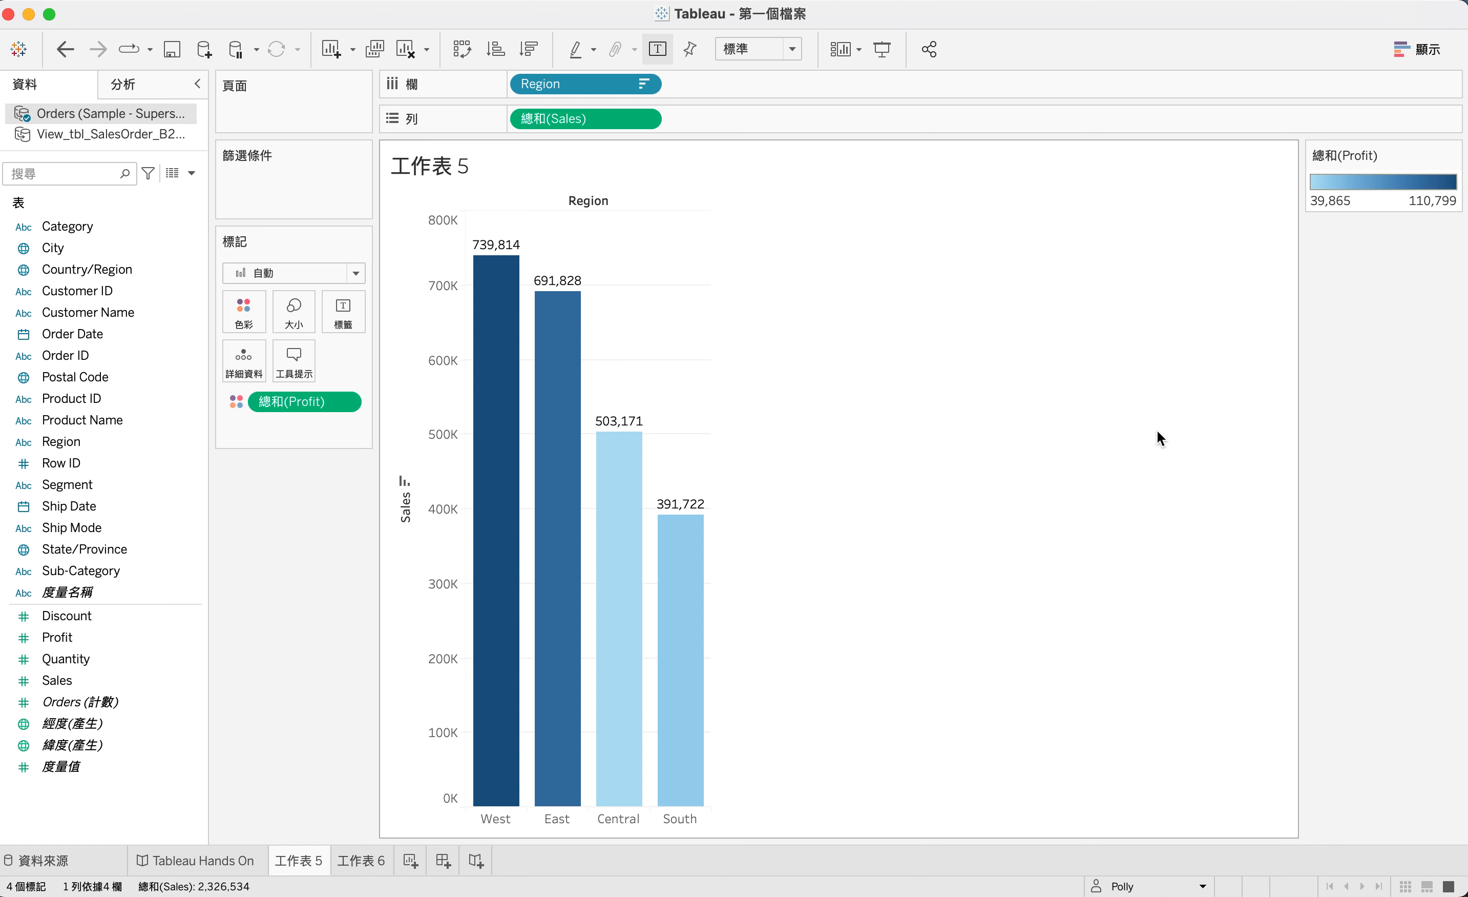
- Apply the red-green diverging palette (紅色-綠色發散) to the Profit colours of the bars
{"action": "double_click", "coordinate": [1380, 178]}
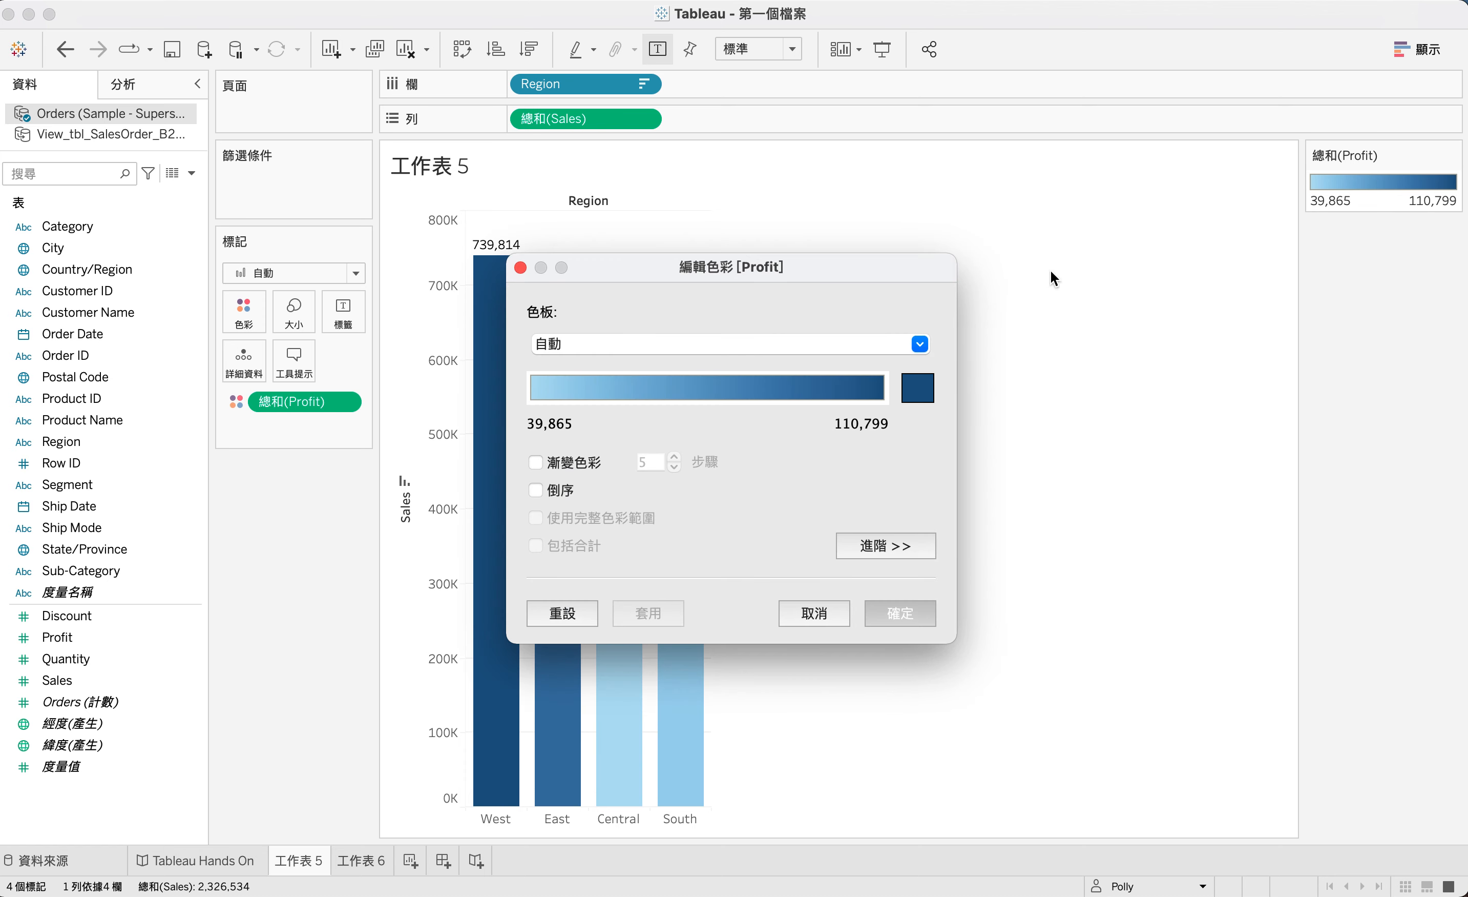
{"action": "left_click_drag", "start_coordinate": [834, 264], "coordinate": [1213, 259]}
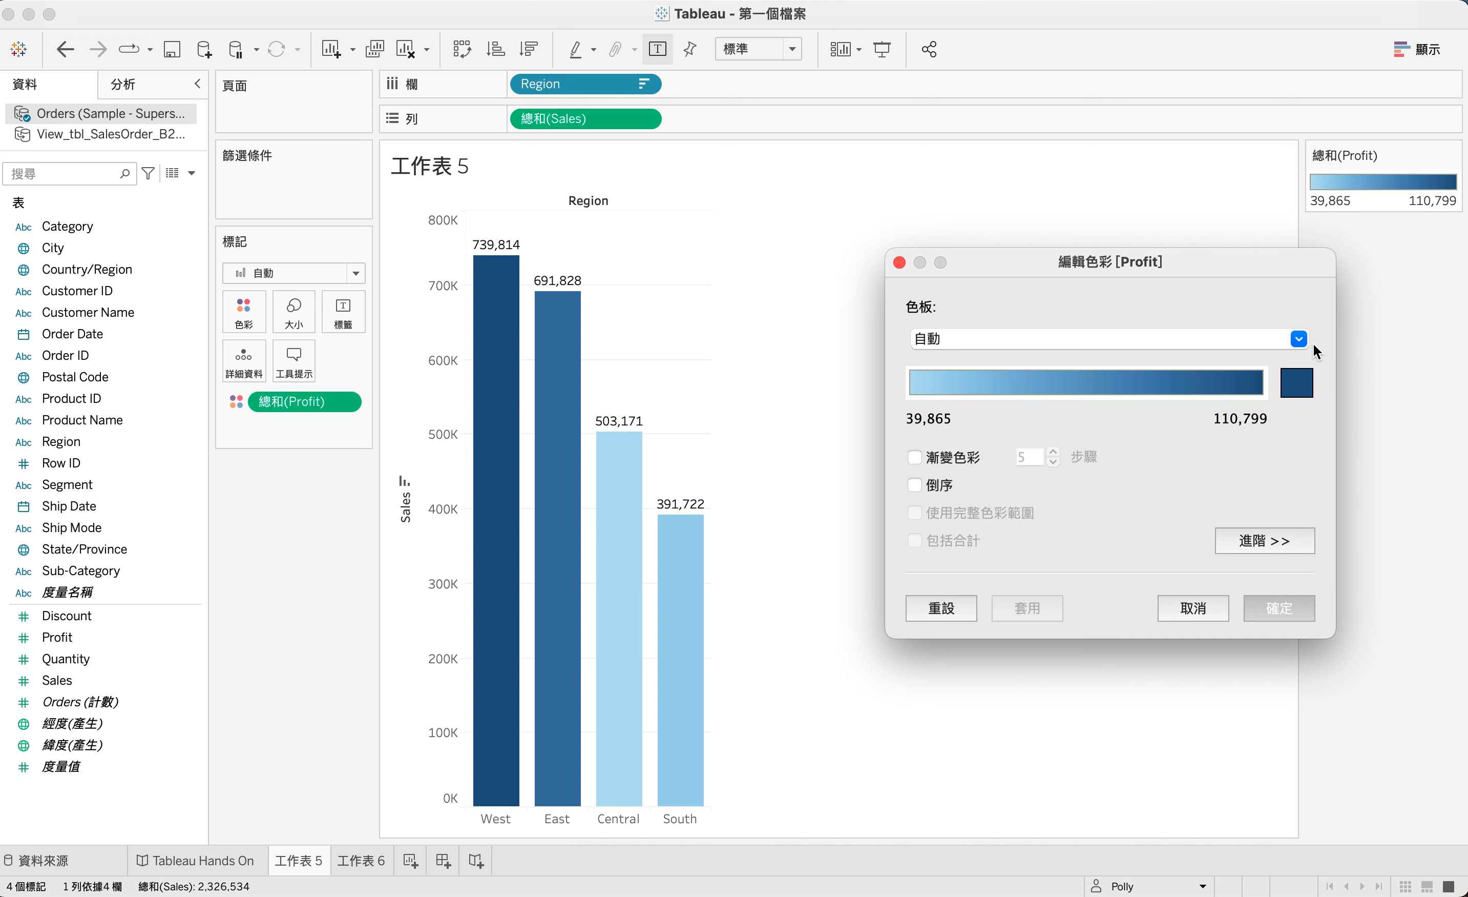
{"action": "left_click", "coordinate": [1300, 338]}
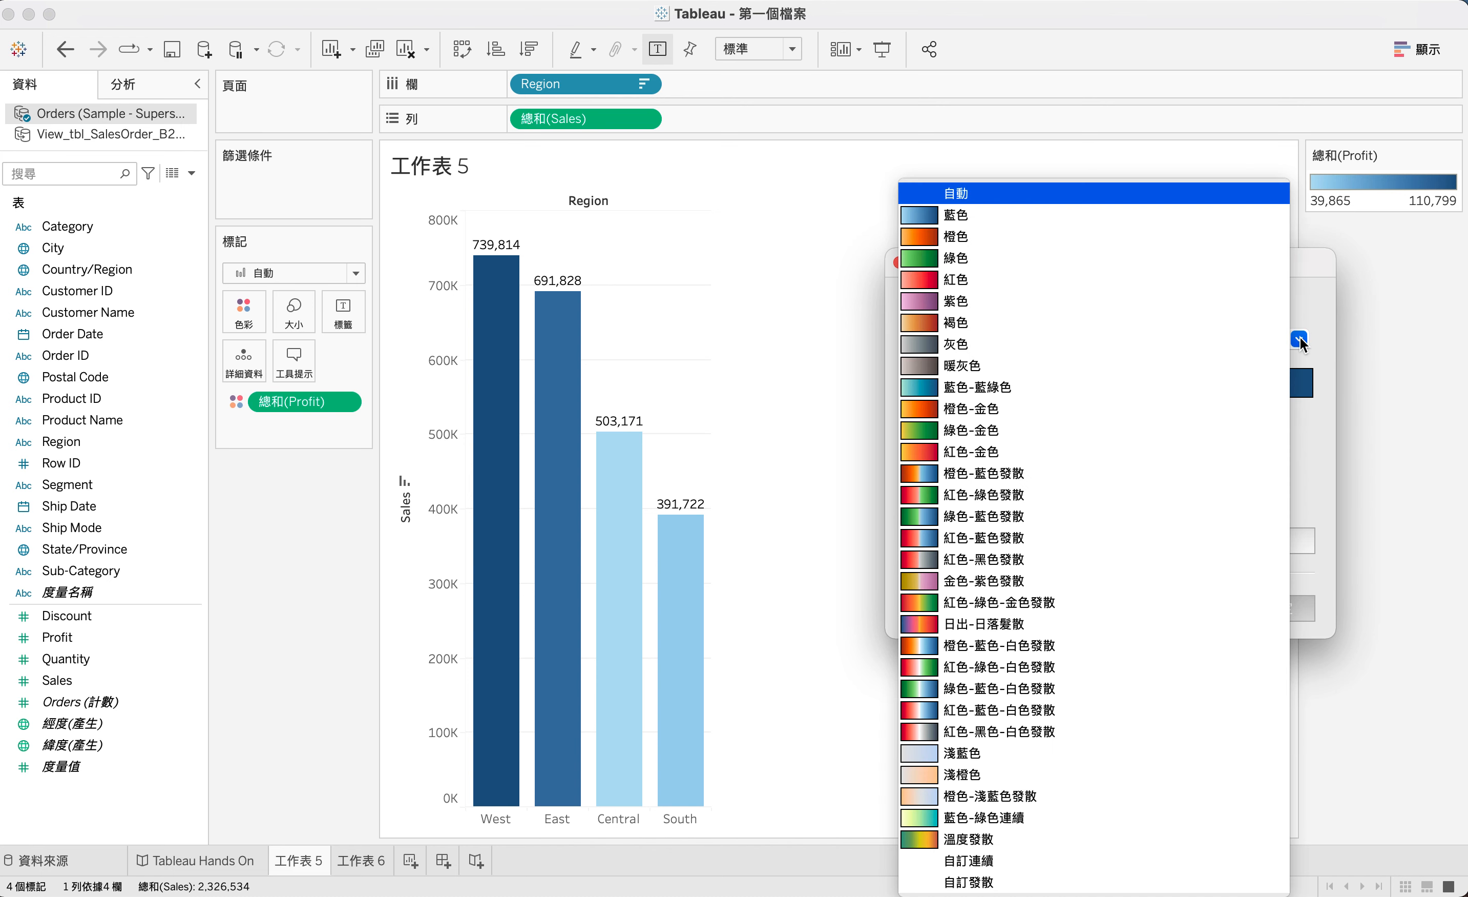
{"action": "left_click", "coordinate": [988, 495]}
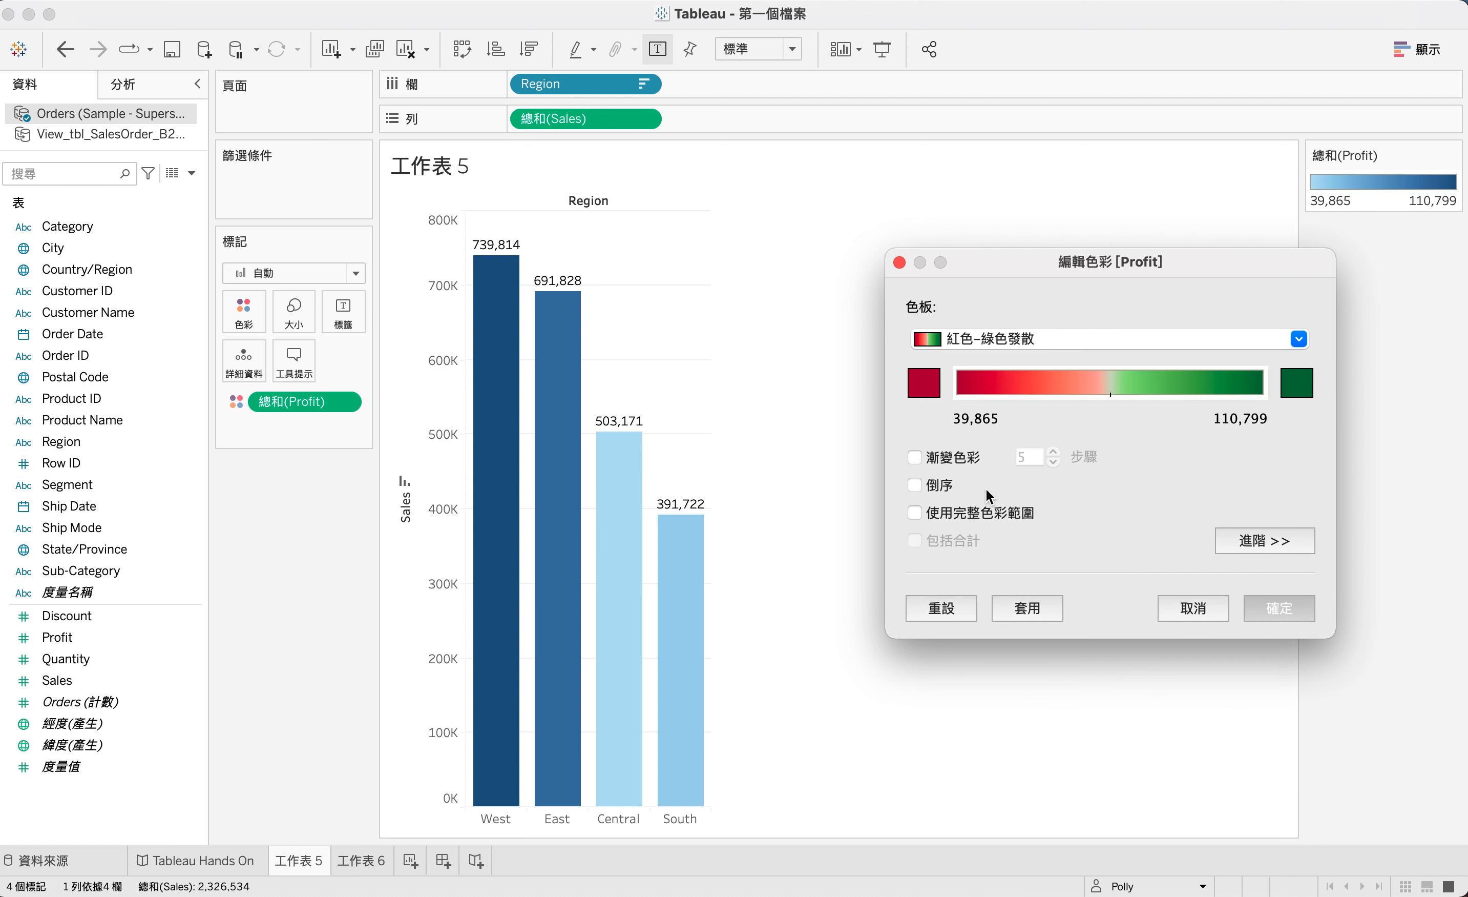
{"action": "left_click", "coordinate": [1277, 609]}
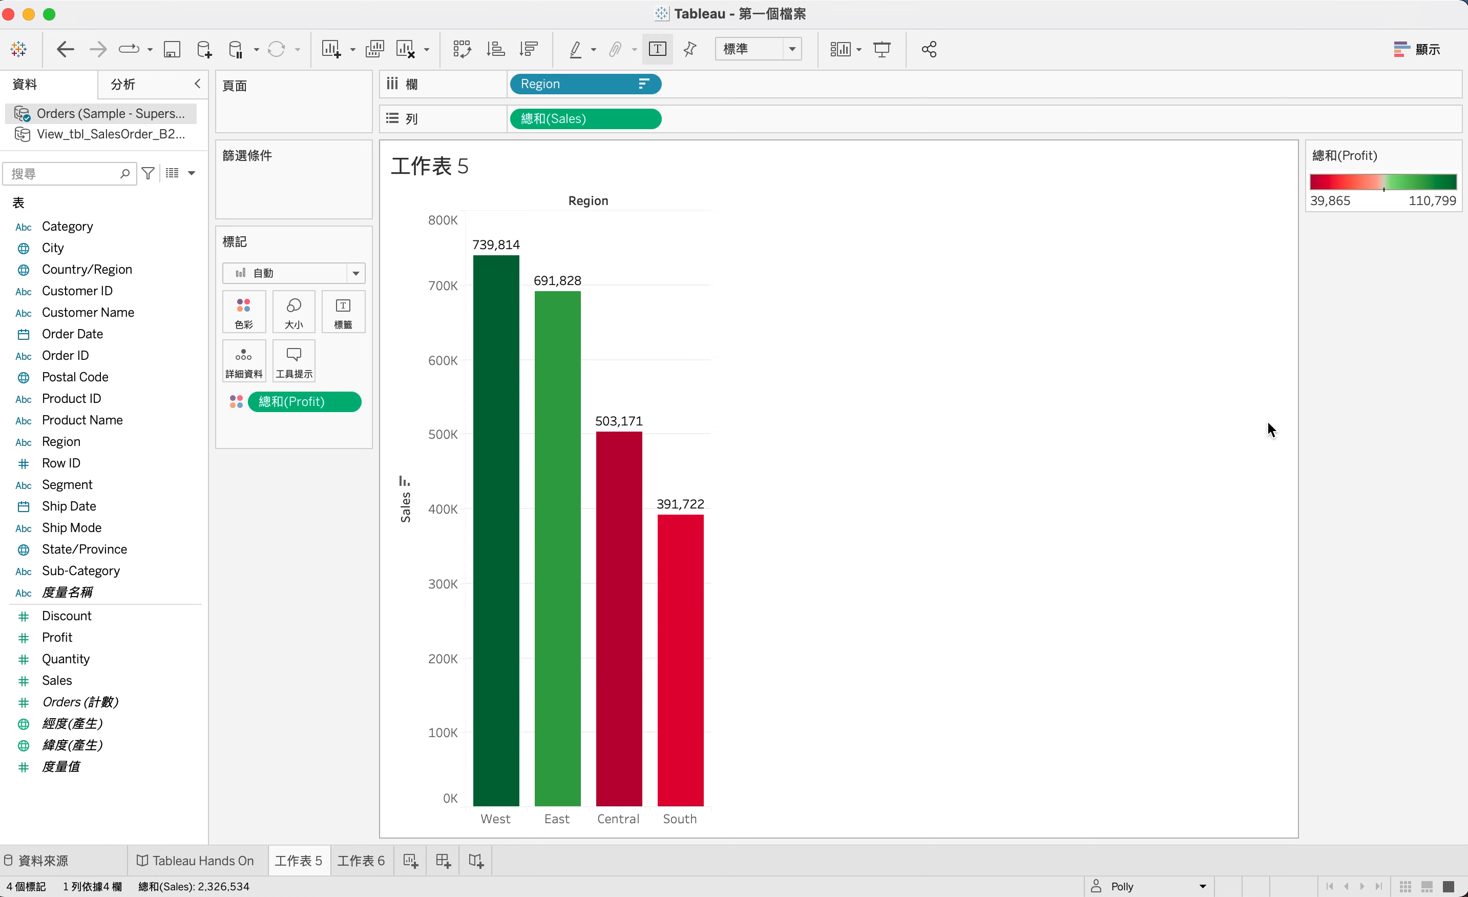
- Set the Profit colour palette to red-black-white diverging (紅色-黑色-白色發散)
{"action": "double_click", "coordinate": [1370, 180]}
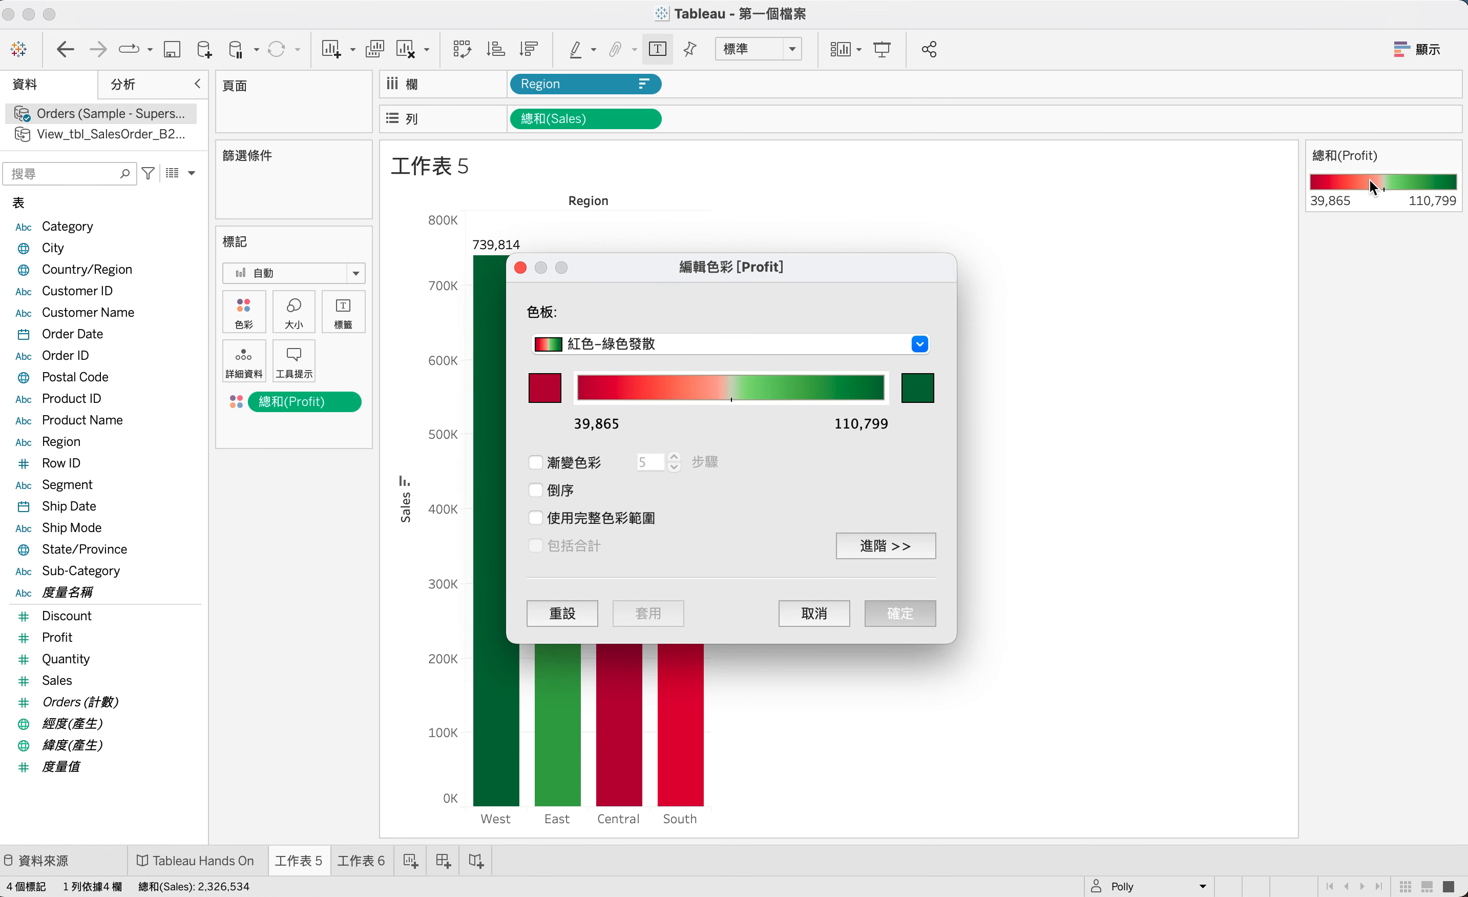
{"action": "left_click", "coordinate": [920, 344]}
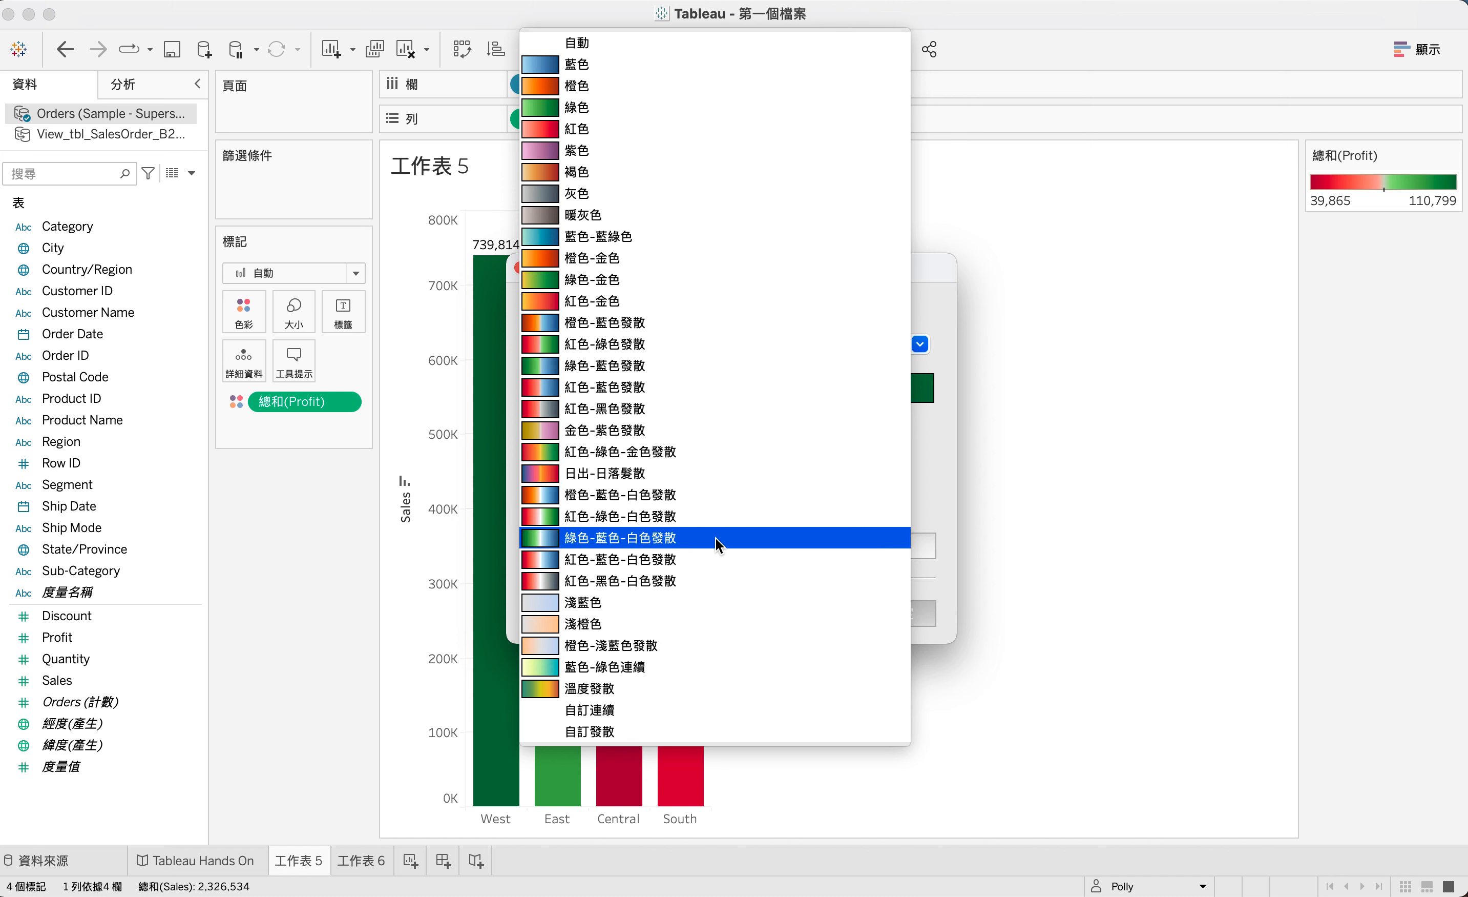
{"action": "left_click", "coordinate": [703, 580]}
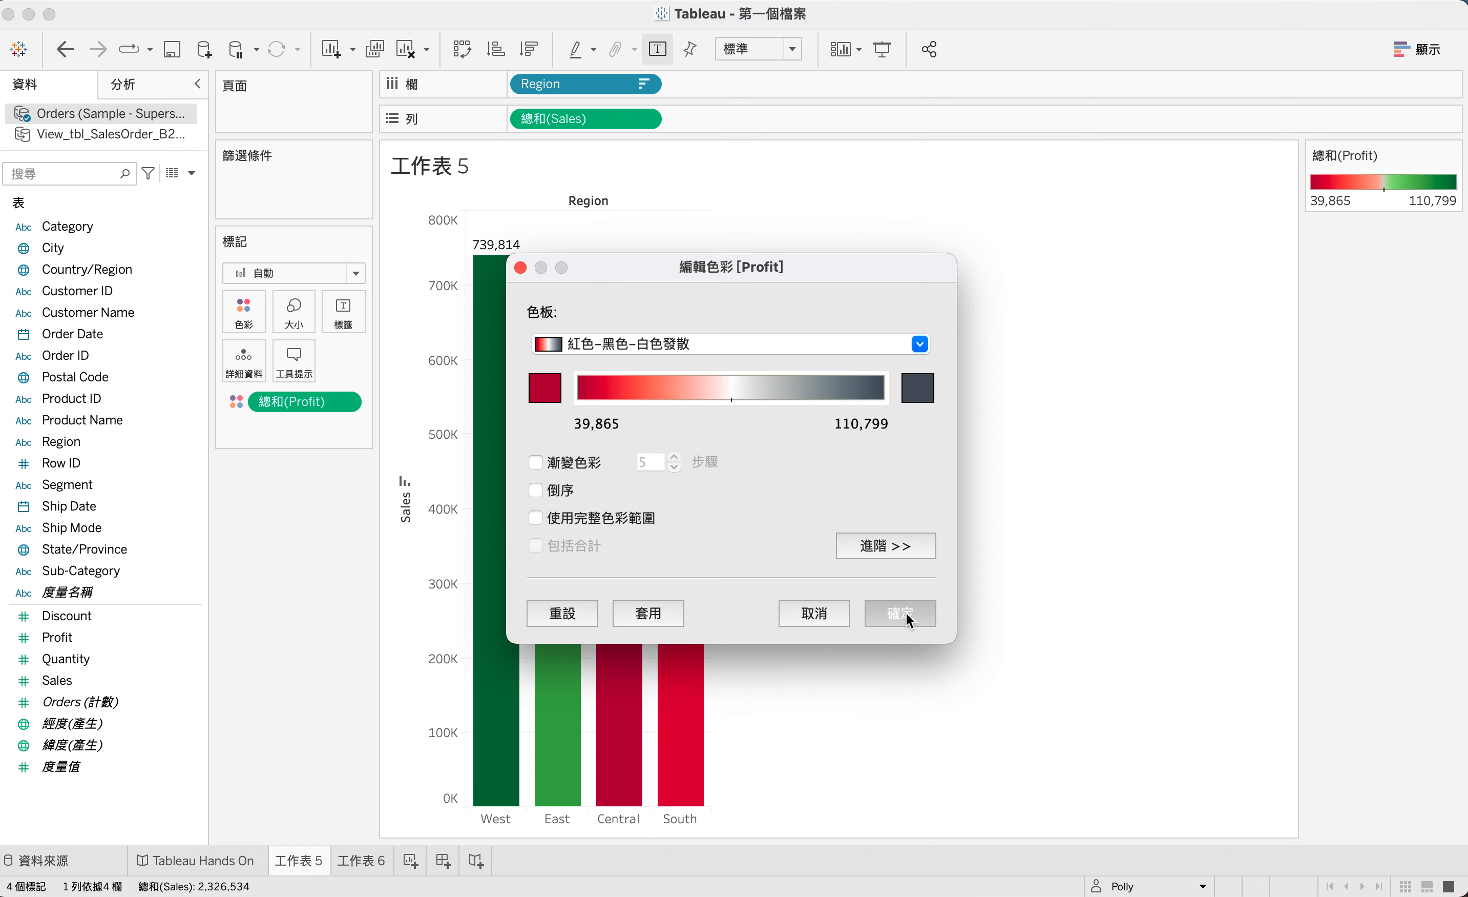
{"action": "left_click", "coordinate": [903, 612]}
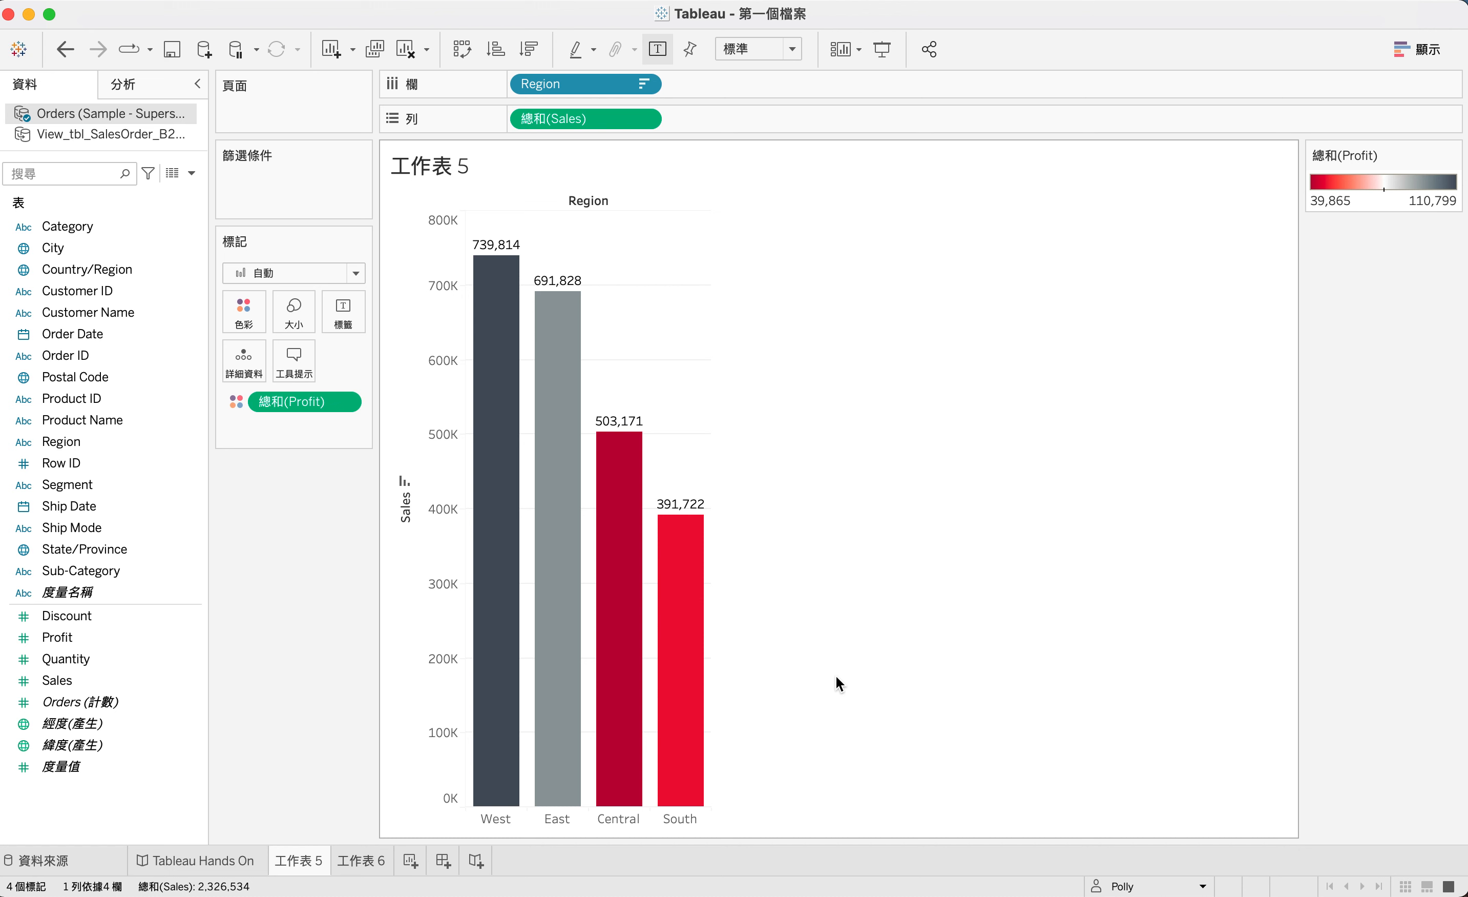
- Try sizing the bars by Profit as well, inspect the bars, and remove Profit from the size
{"action": "mouse_move", "coordinate": [486, 362]}
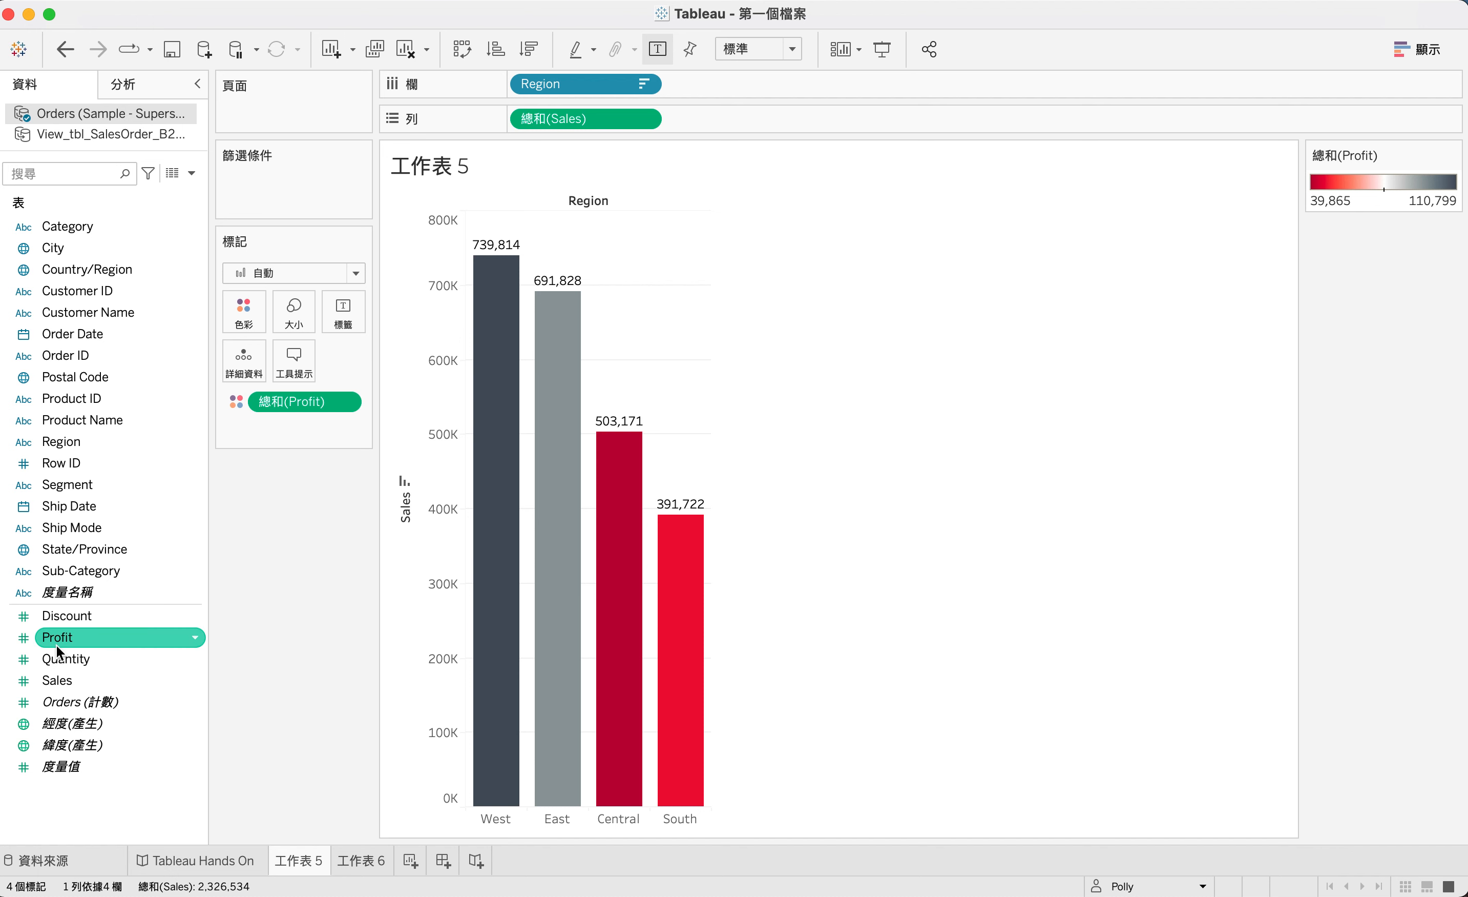
{"action": "left_click_drag", "start_coordinate": [56, 644], "coordinate": [278, 315]}
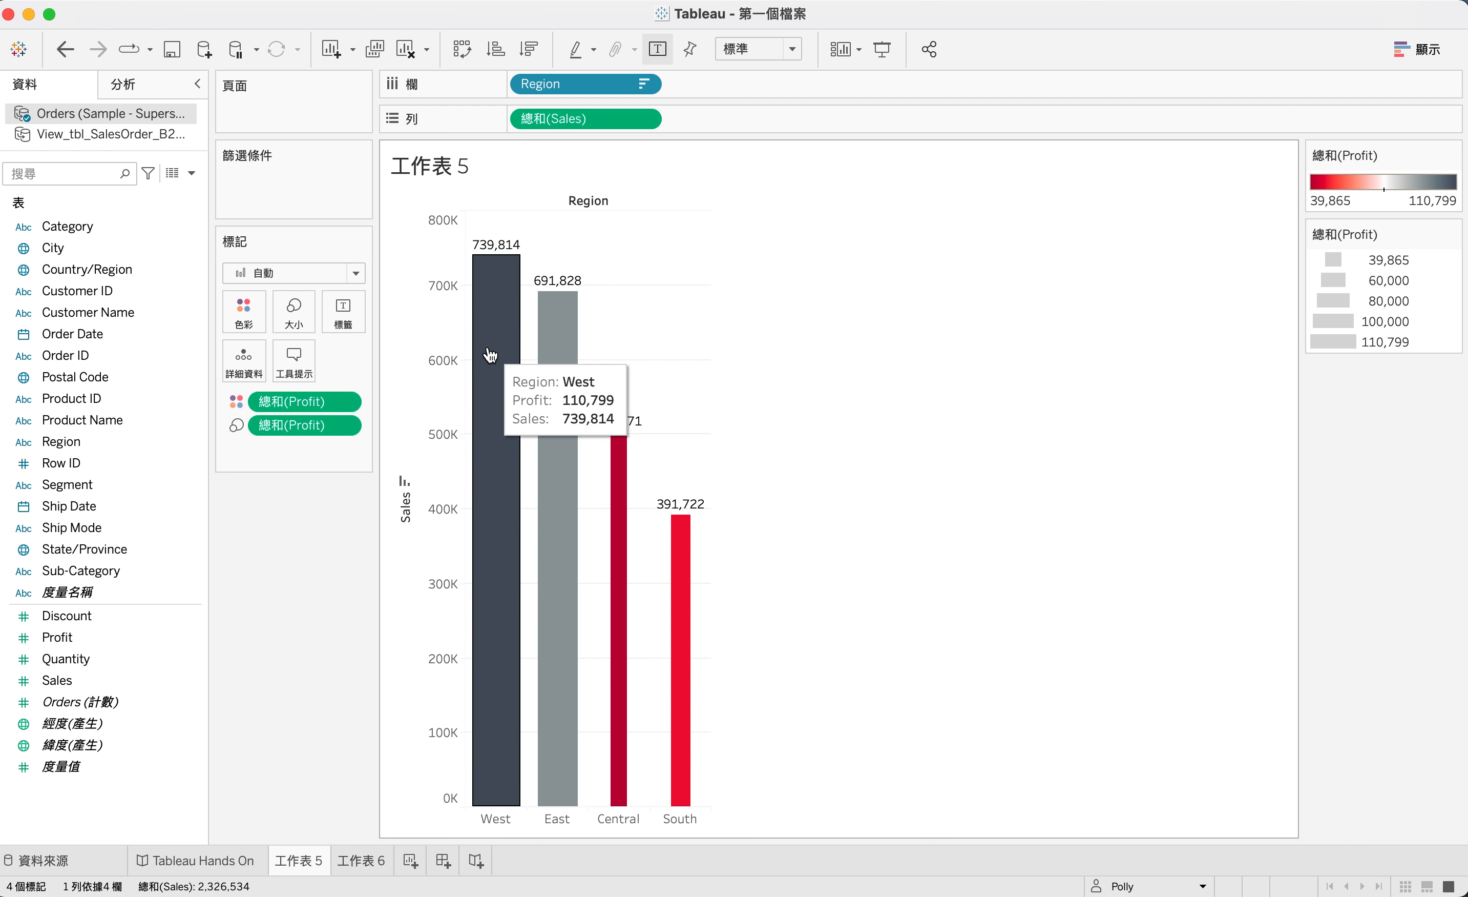
{"action": "mouse_move", "coordinate": [494, 400]}
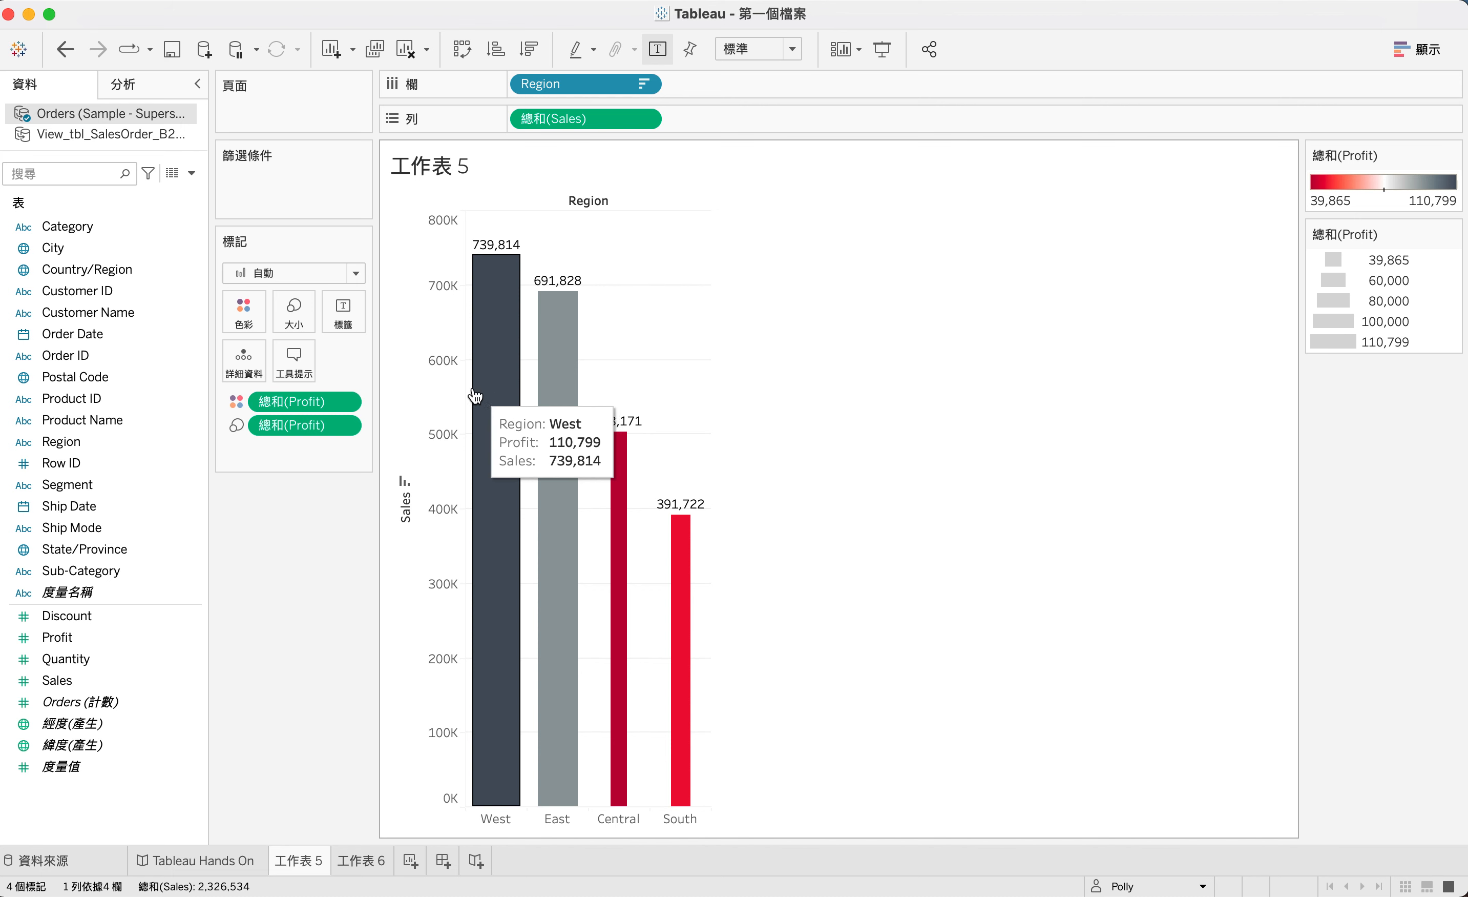
{"action": "mouse_move", "coordinate": [621, 523]}
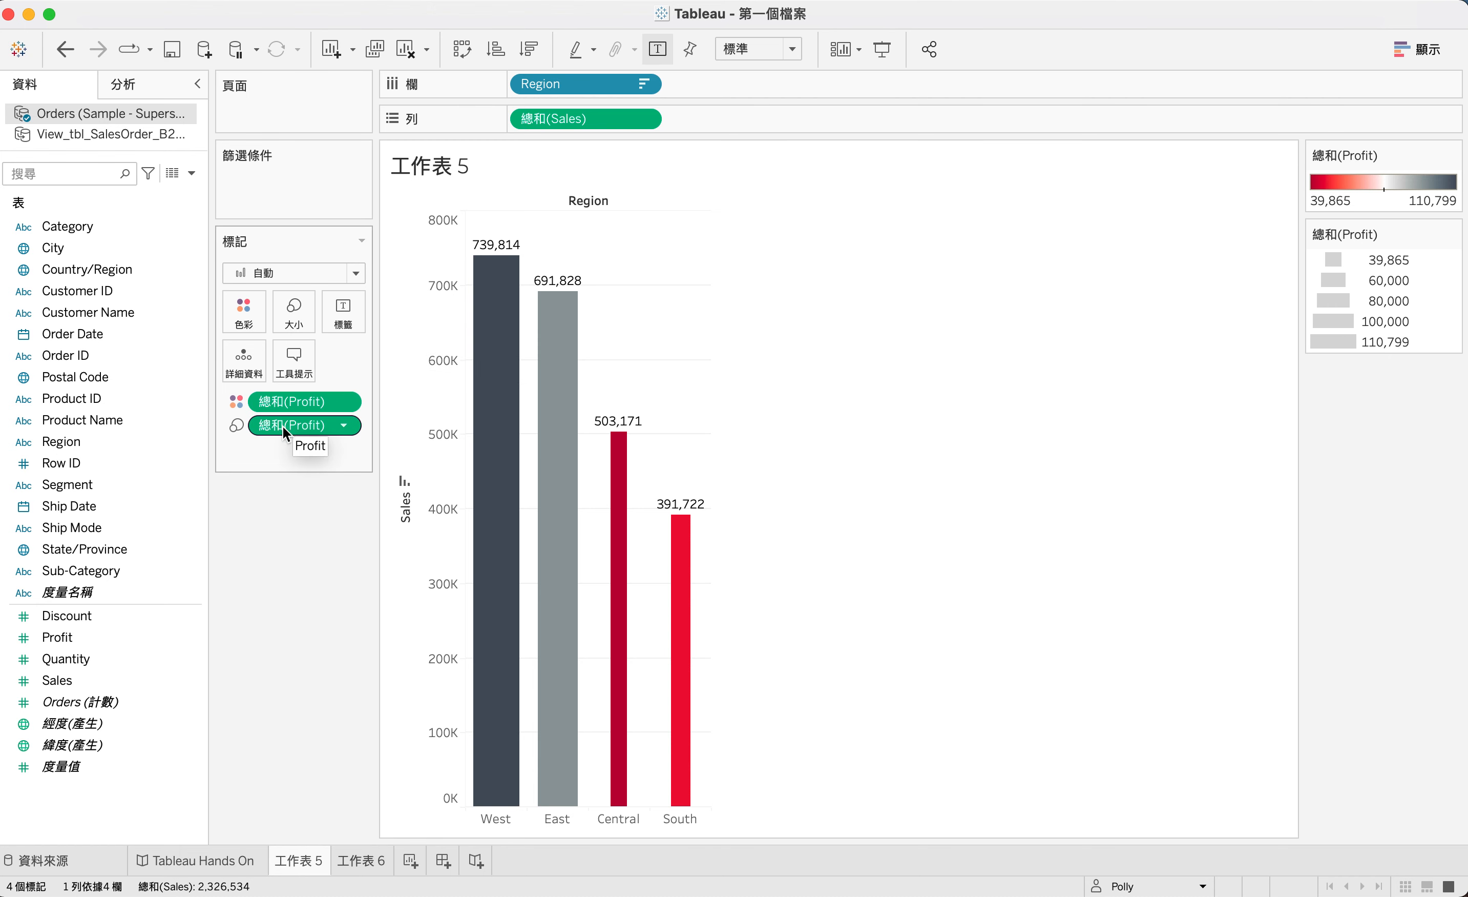
{"action": "left_click_drag", "start_coordinate": [284, 427], "coordinate": [257, 595]}
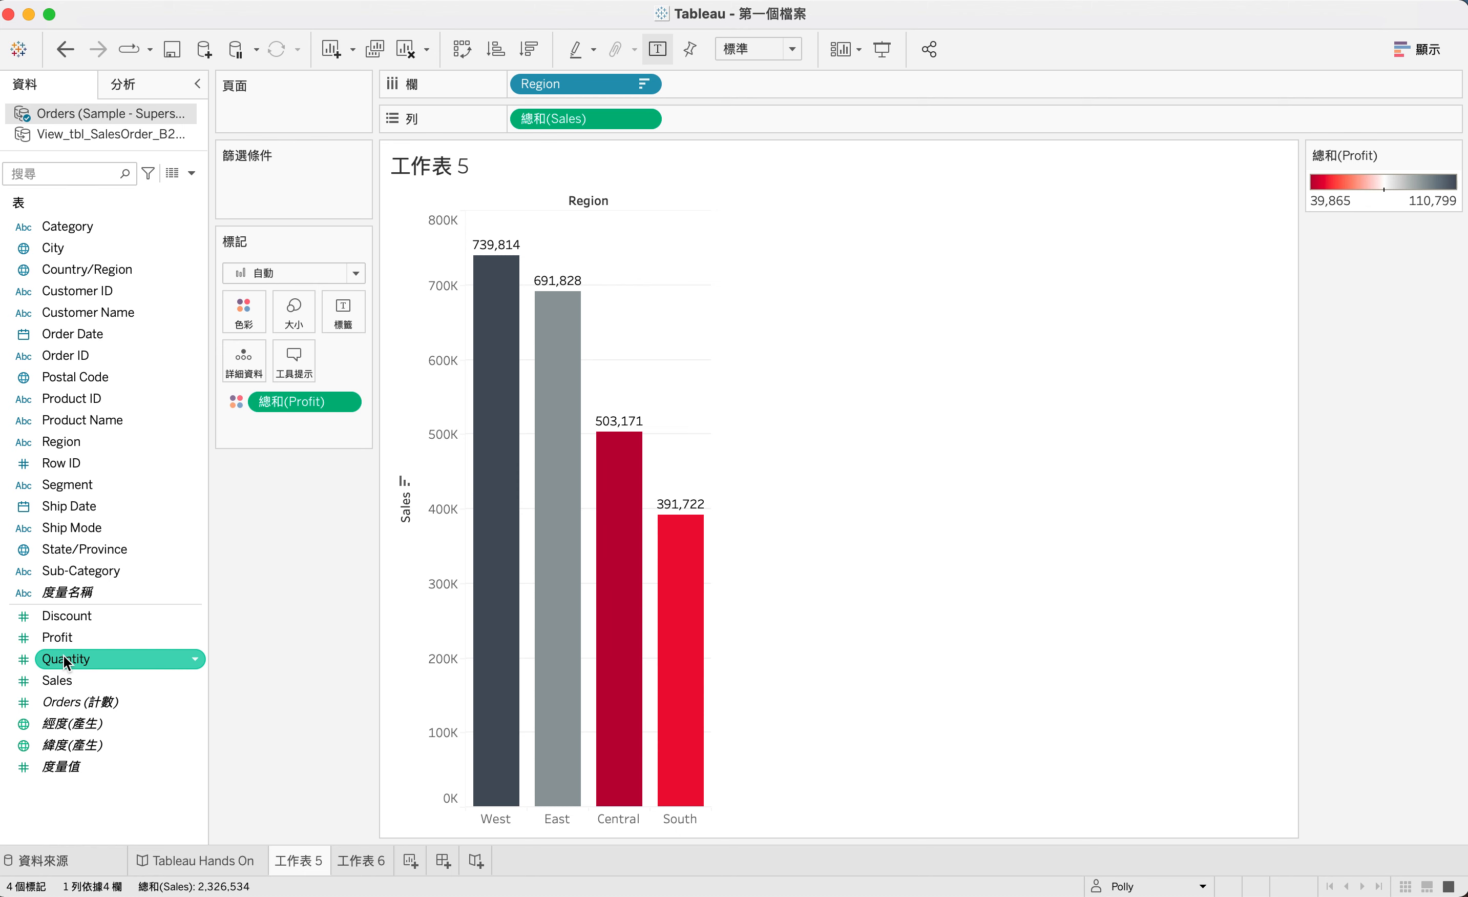
- Size the Sales bars by Quantity and inspect the details of the Central and South bars
{"action": "left_click_drag", "start_coordinate": [64, 655], "coordinate": [292, 301]}
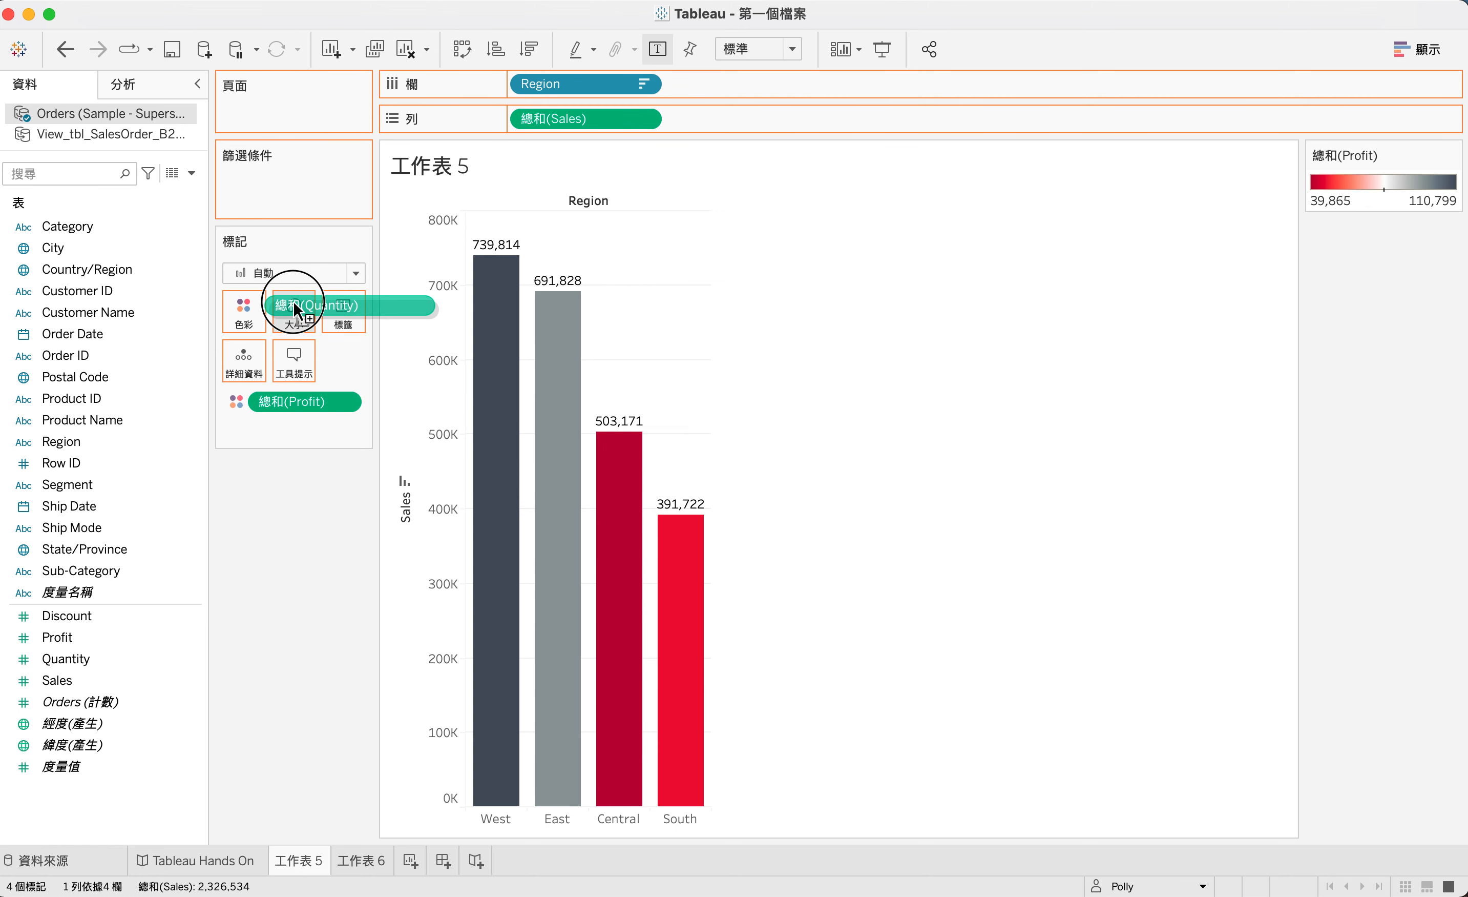
{"action": "left_click_drag", "start_coordinate": [293, 301], "coordinate": [292, 300]}
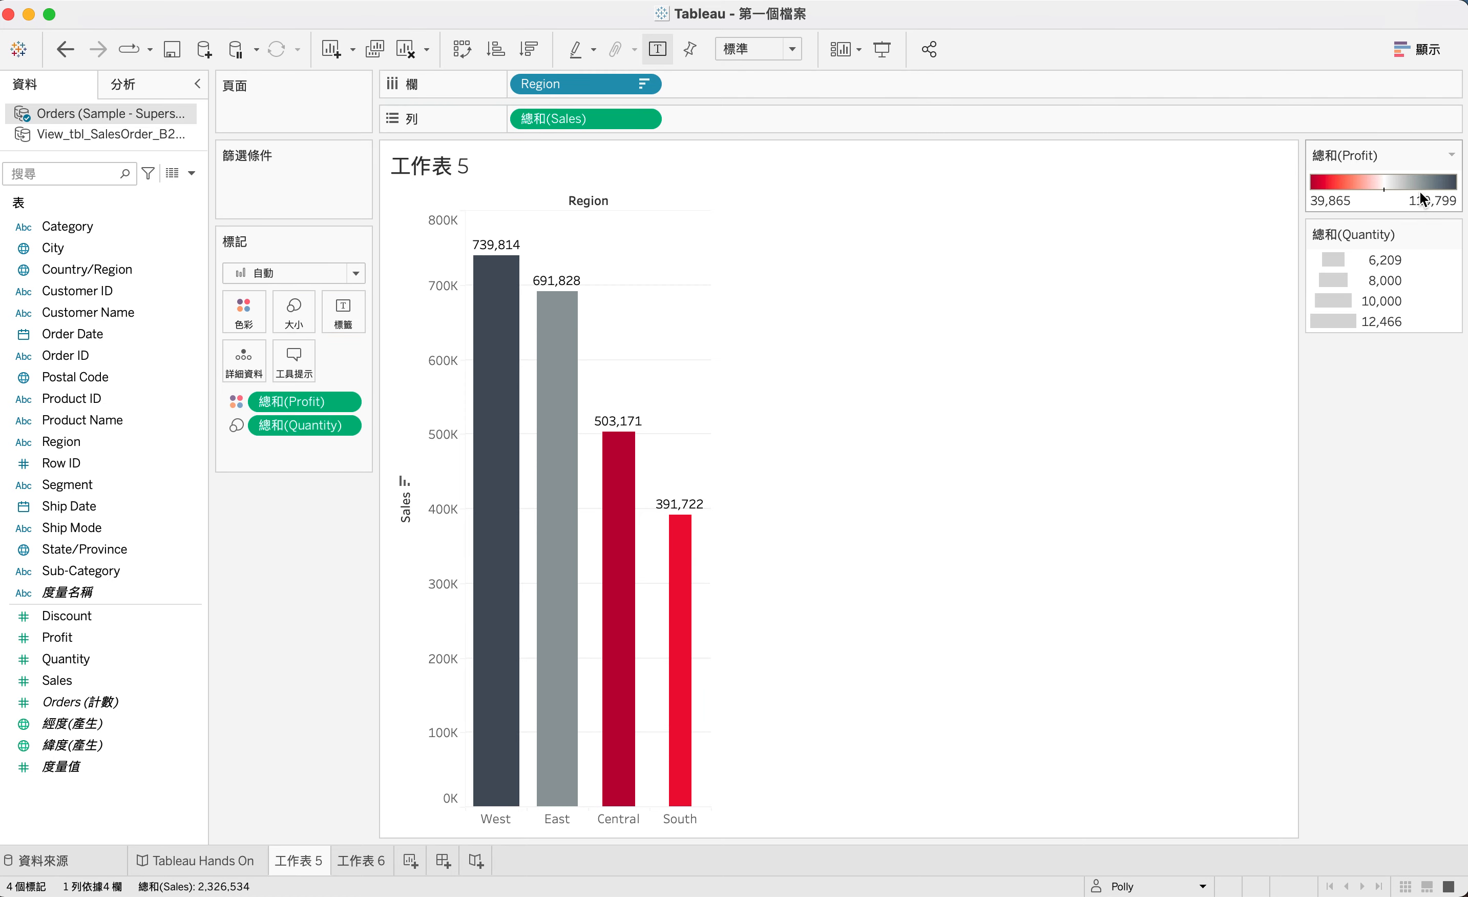
{"action": "mouse_move", "coordinate": [646, 661]}
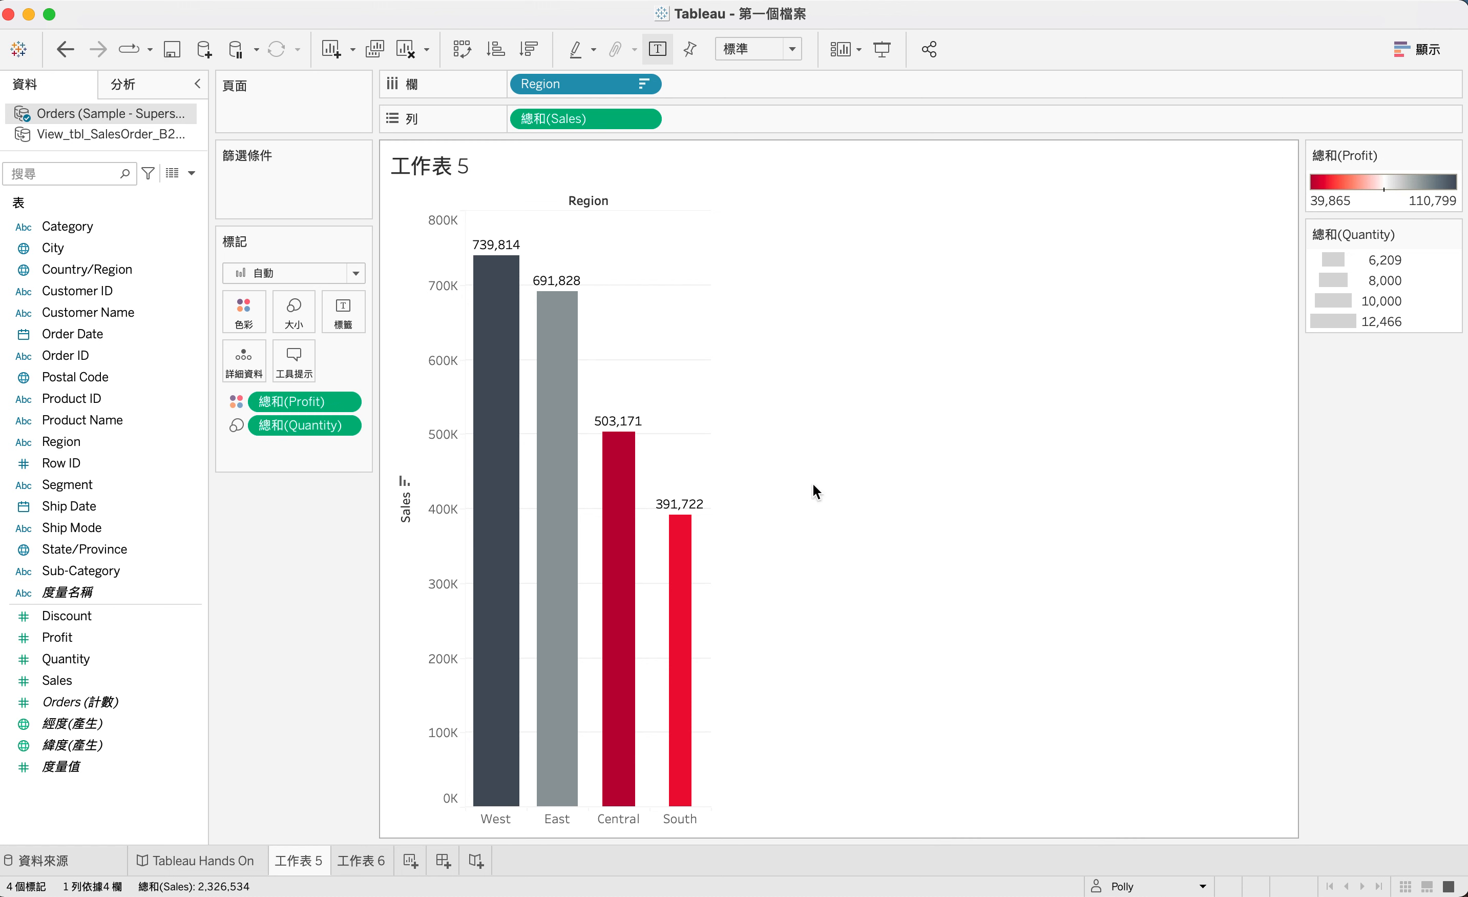
{"action": "mouse_move", "coordinate": [619, 580]}
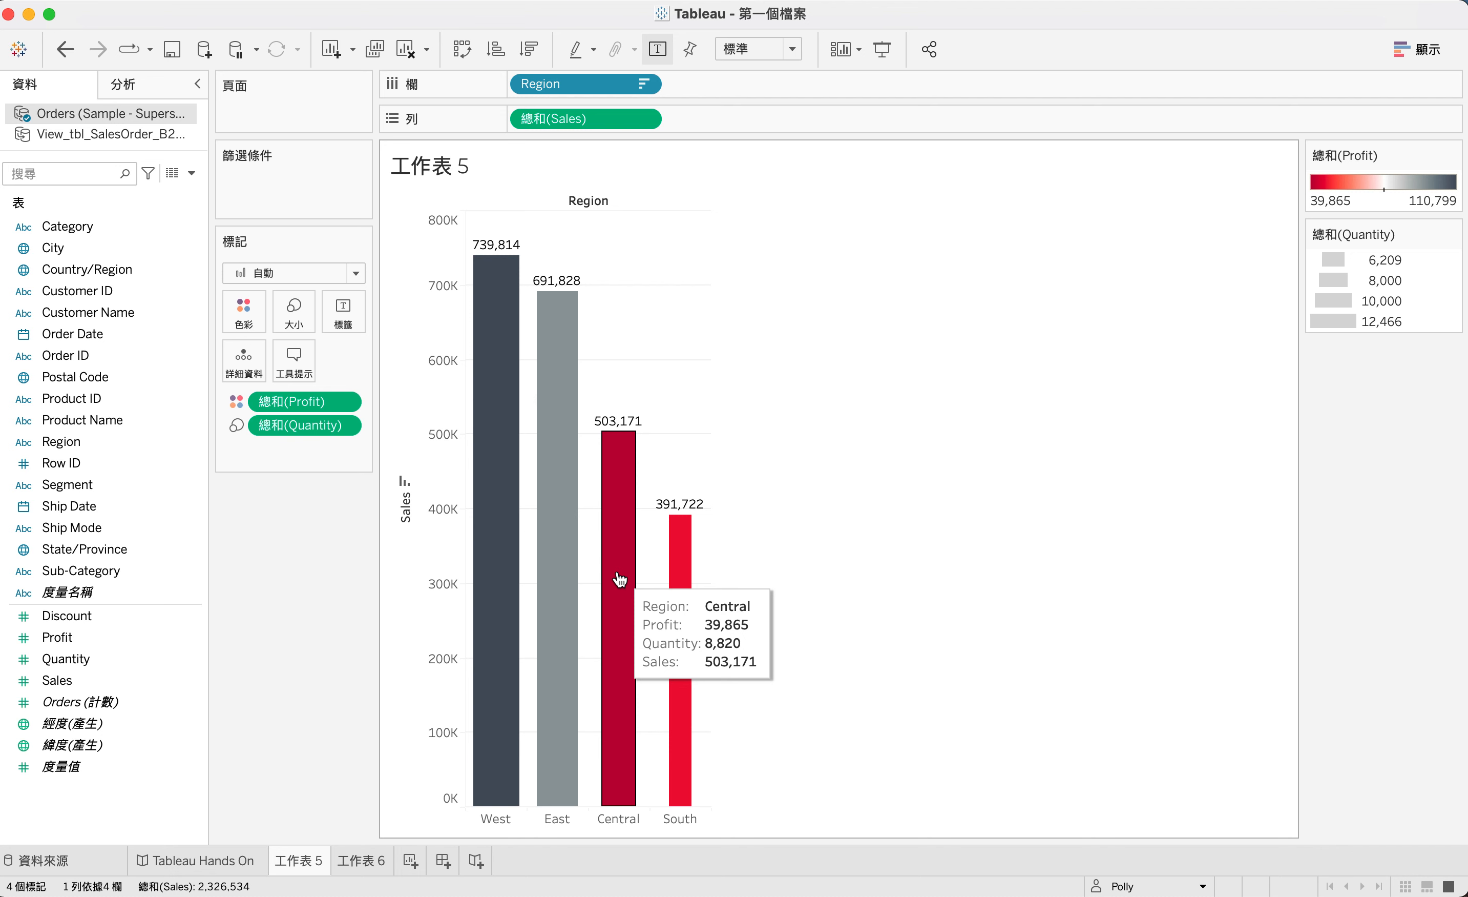
{"action": "mouse_move", "coordinate": [681, 572]}
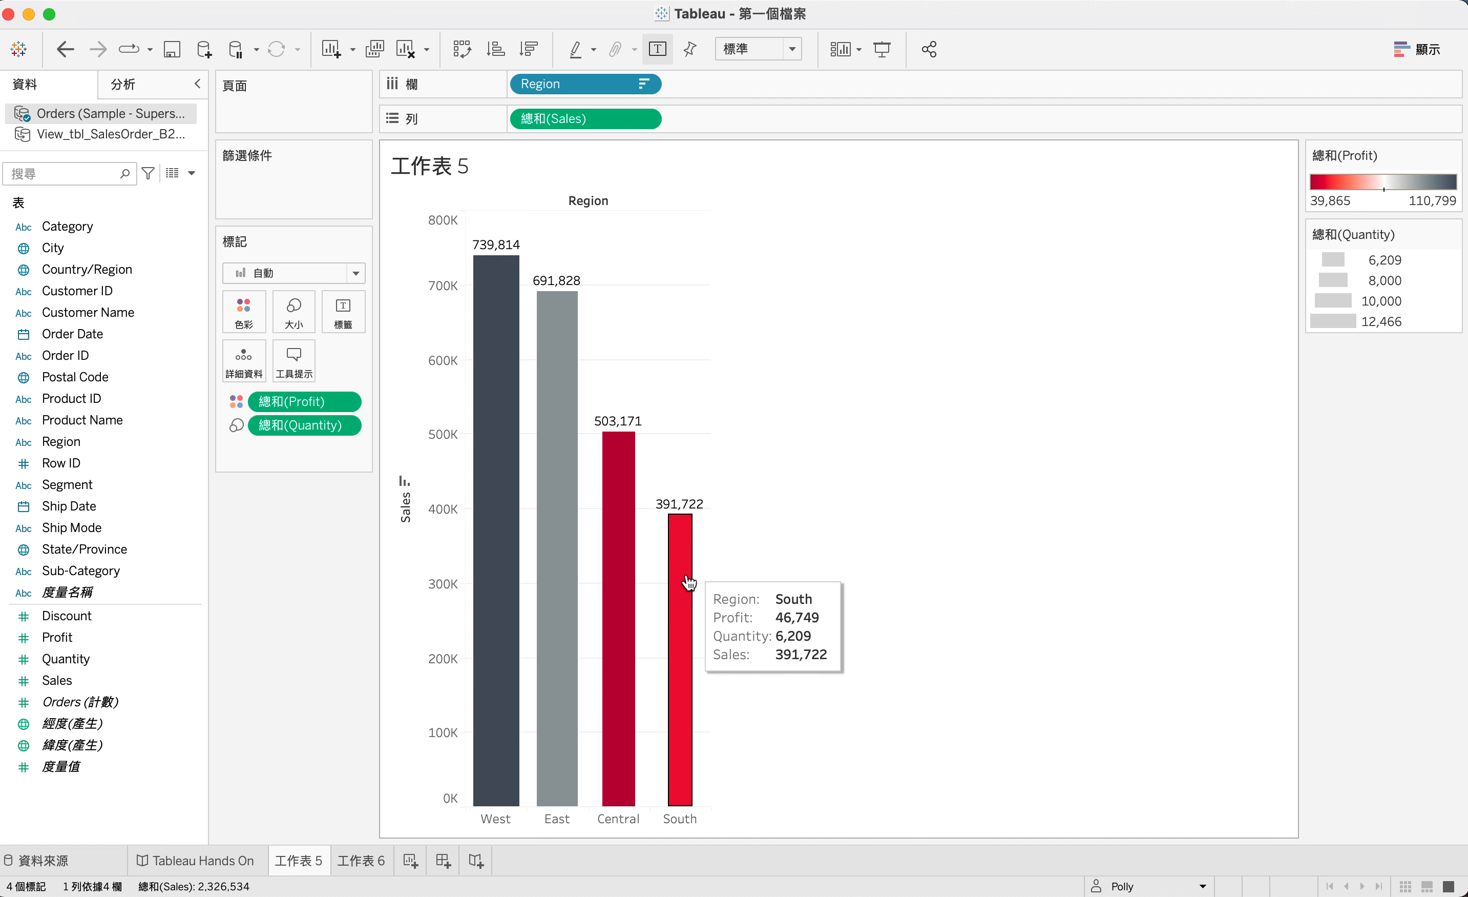